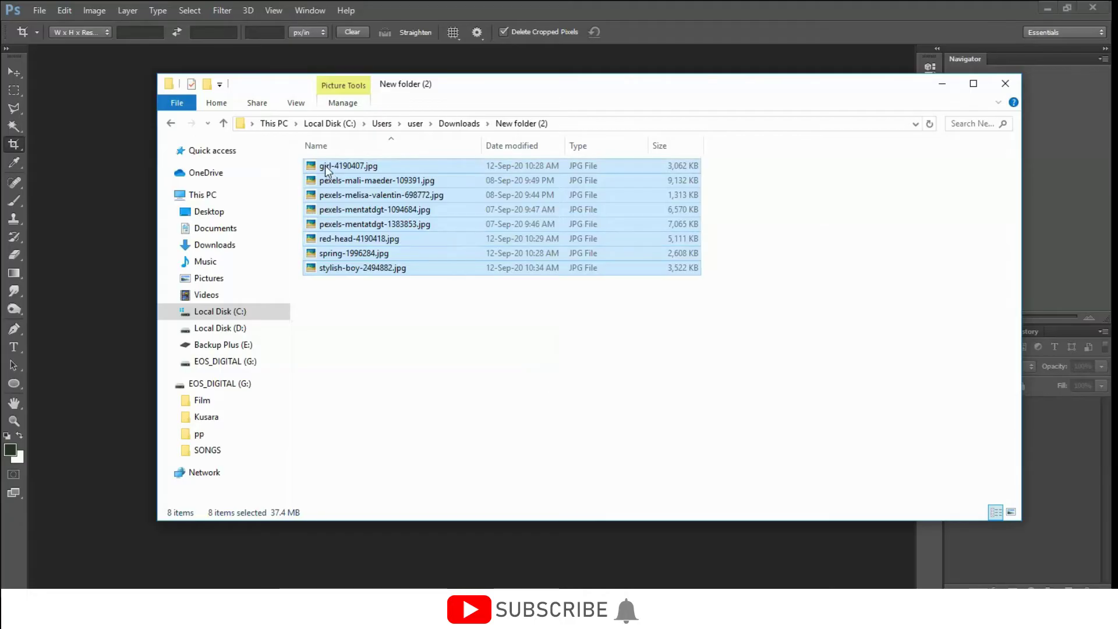
Drag the selected outdoor JPEG photos from File Explorer into Photoshop to open them all.
{"action": "left_click_drag", "start_coordinate": [325, 166], "coordinate": [726, 61]}
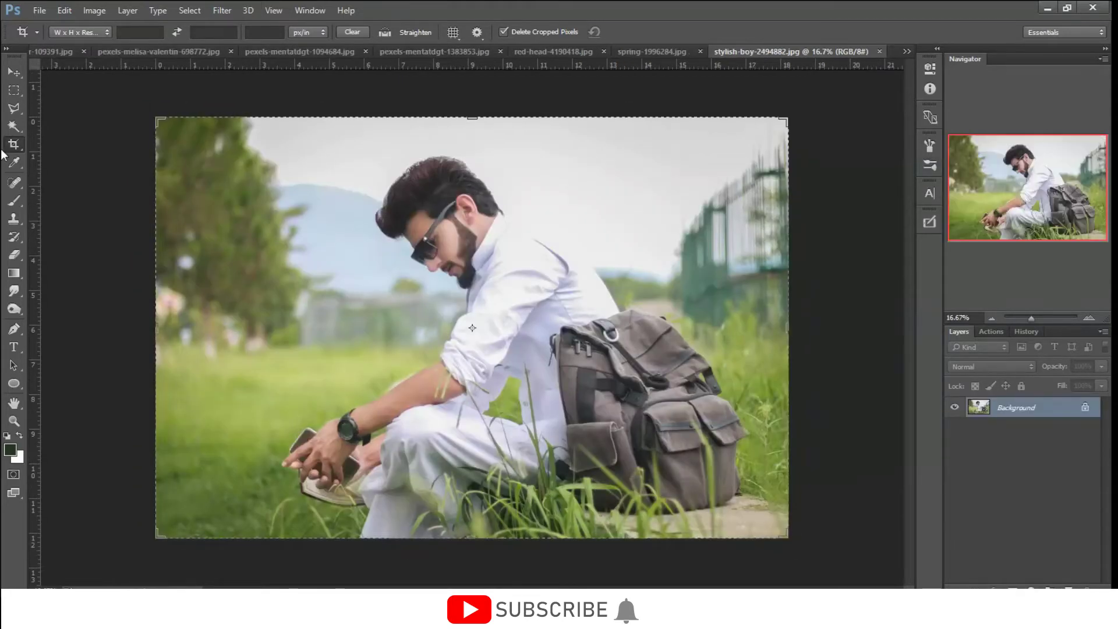
Exit cropping unchanged and duplicate the stylish-boy photo's Background layer.
{"action": "left_click", "coordinate": [14, 72]}
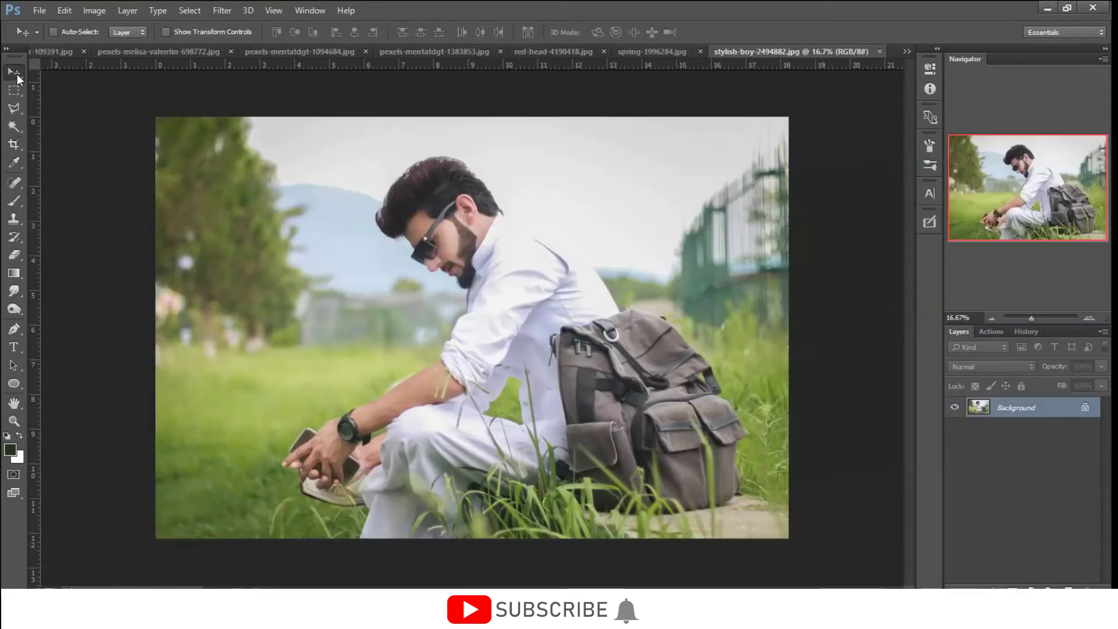
{"action": "right_click", "coordinate": [1015, 406]}
{"action": "left_click", "coordinate": [1025, 243]}
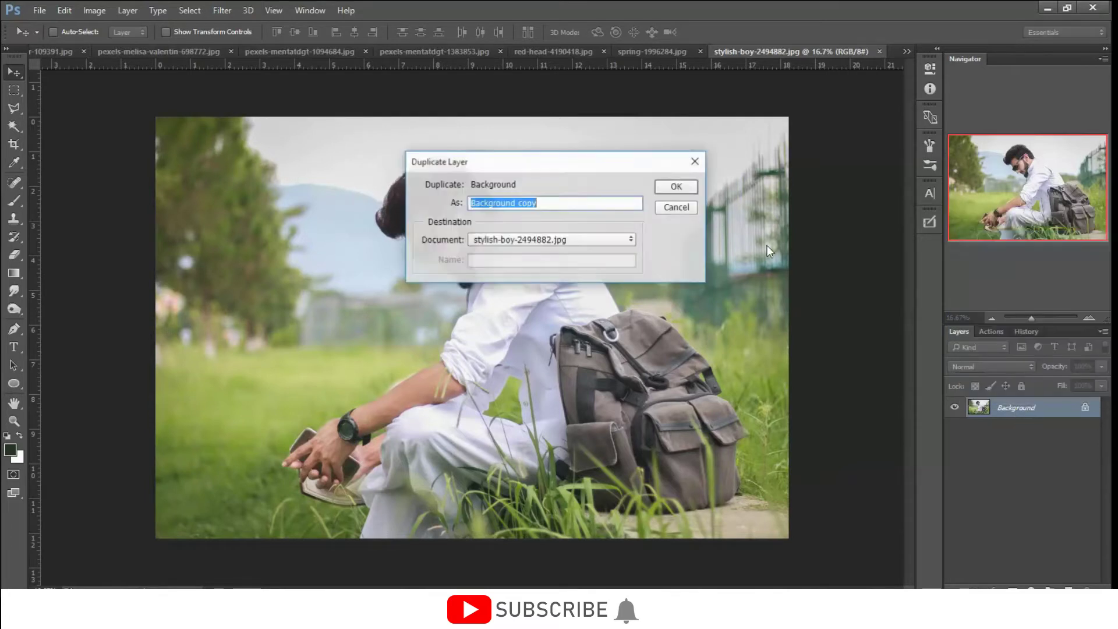
{"action": "left_click", "coordinate": [681, 187]}
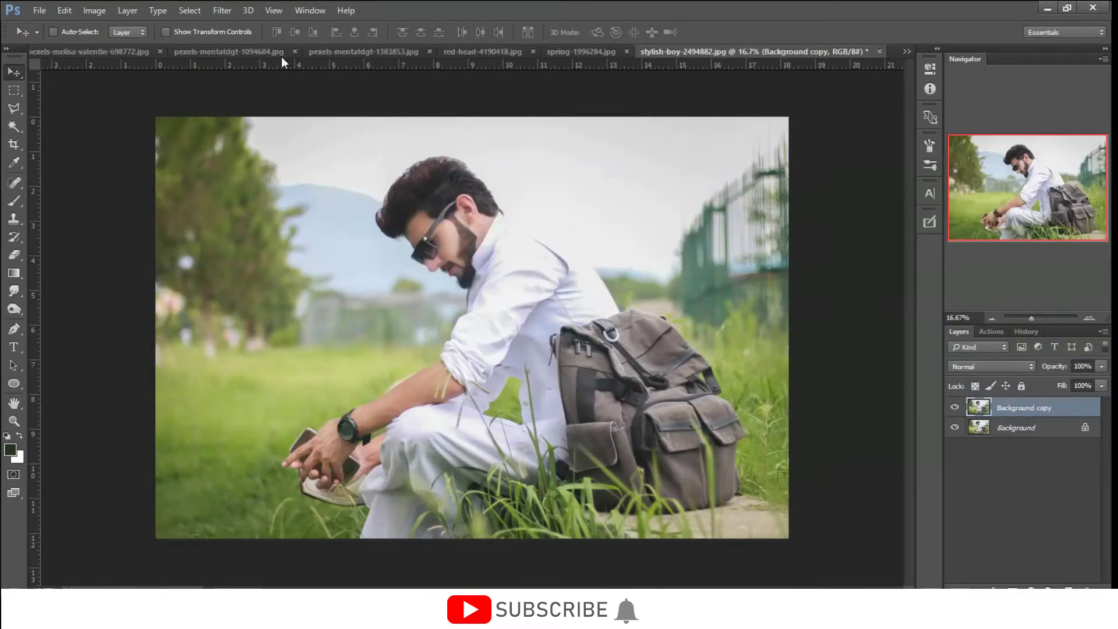
Apply an icy teal Ice Green user preset to the copy with Camera Raw Filter.
{"action": "left_click", "coordinate": [221, 9]}
{"action": "left_click", "coordinate": [258, 91]}
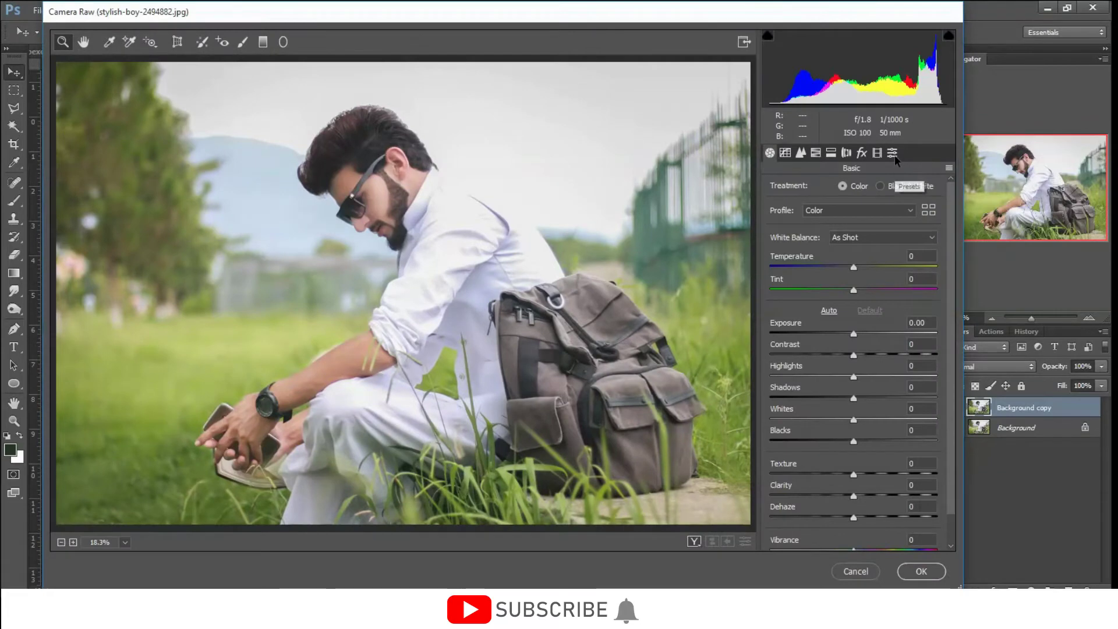
{"action": "left_click", "coordinate": [893, 153]}
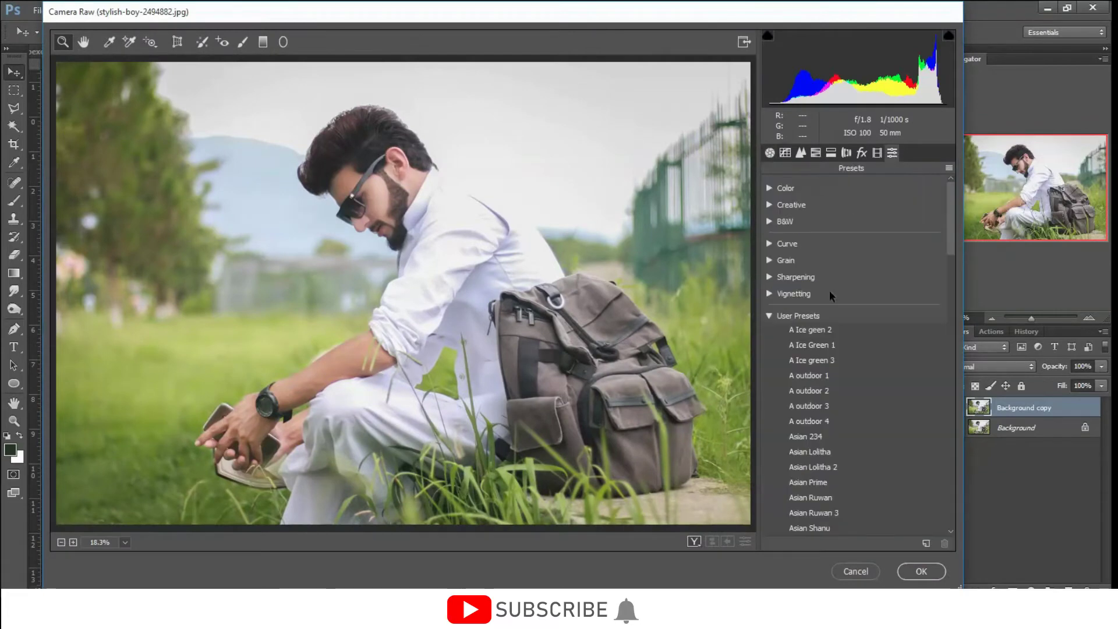
{"action": "left_click", "coordinate": [831, 330]}
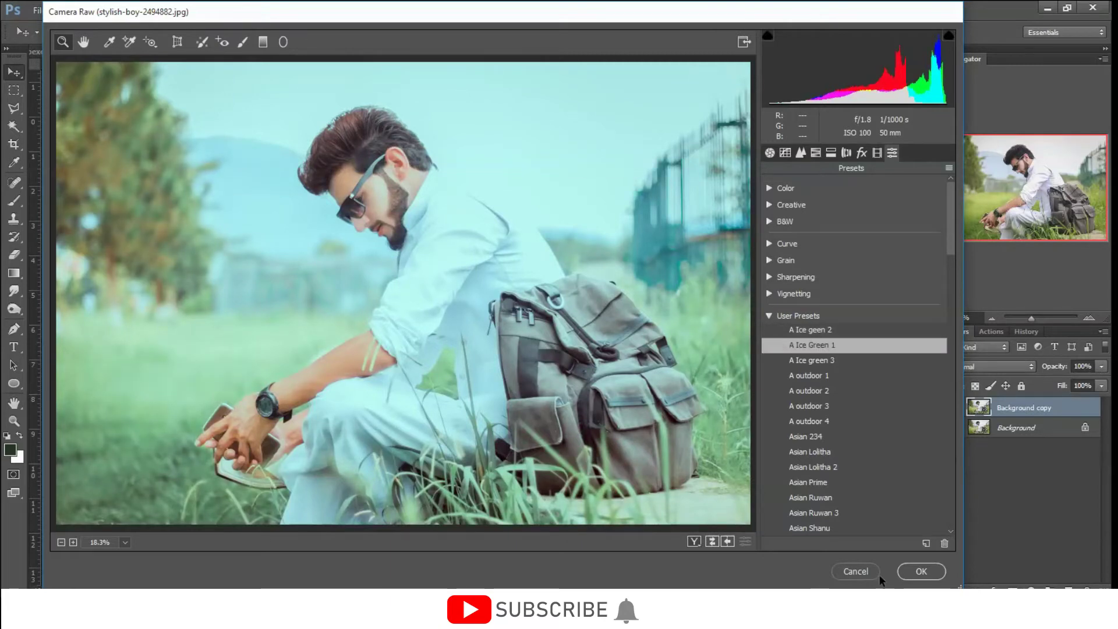
{"action": "left_click", "coordinate": [901, 573]}
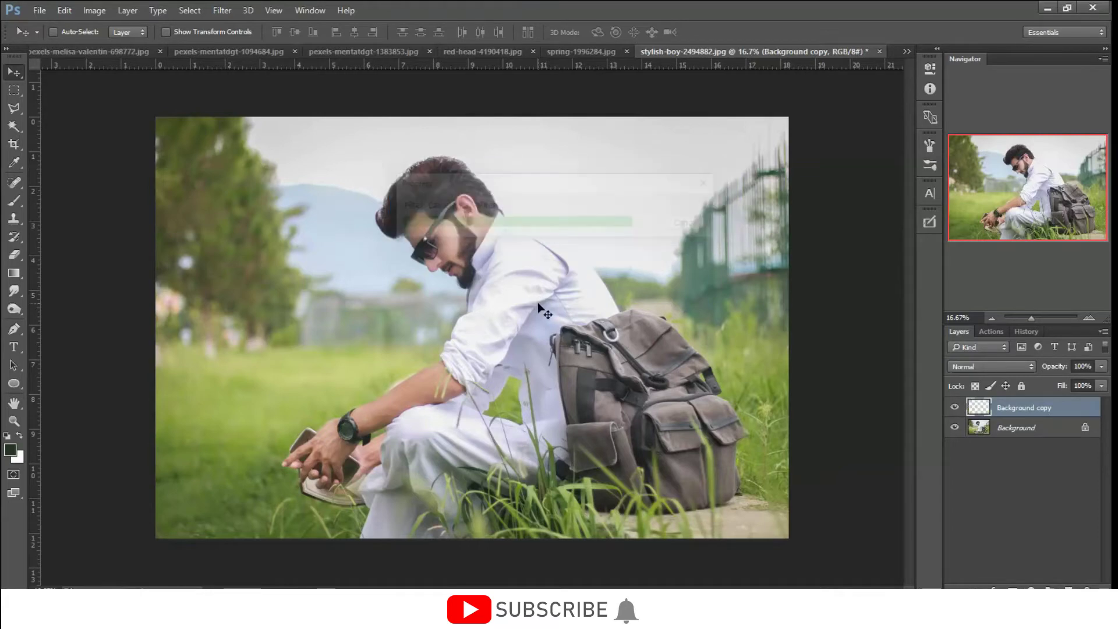
Merge the layers and save the photo as JPEG 'stylish-boy-2494882 A'.
{"action": "left_click", "coordinate": [955, 409]}
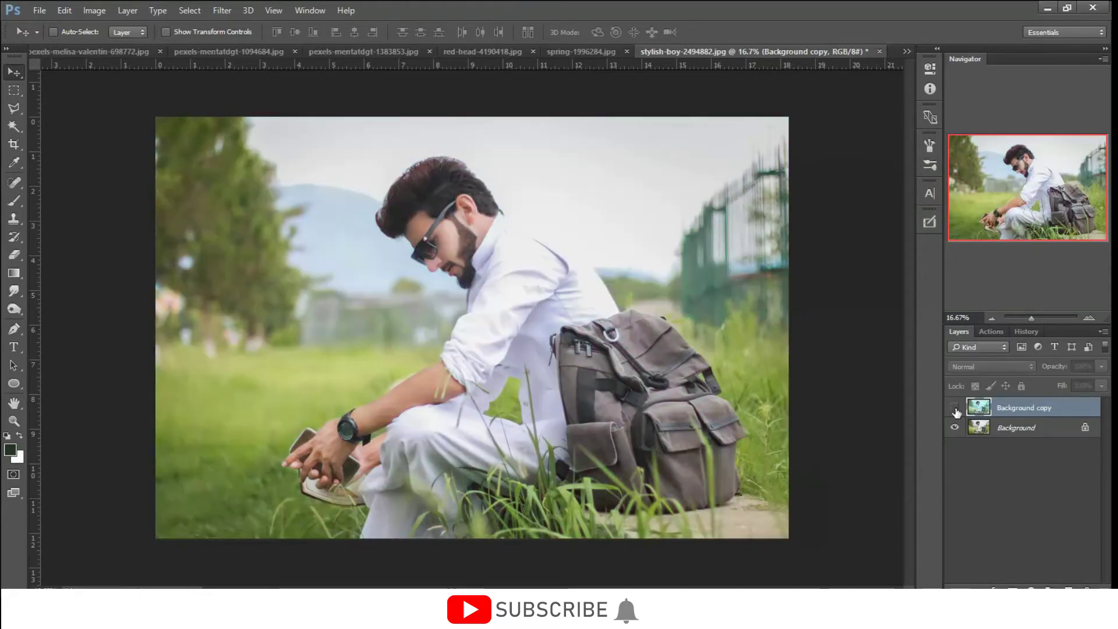
{"action": "left_click", "coordinate": [954, 409]}
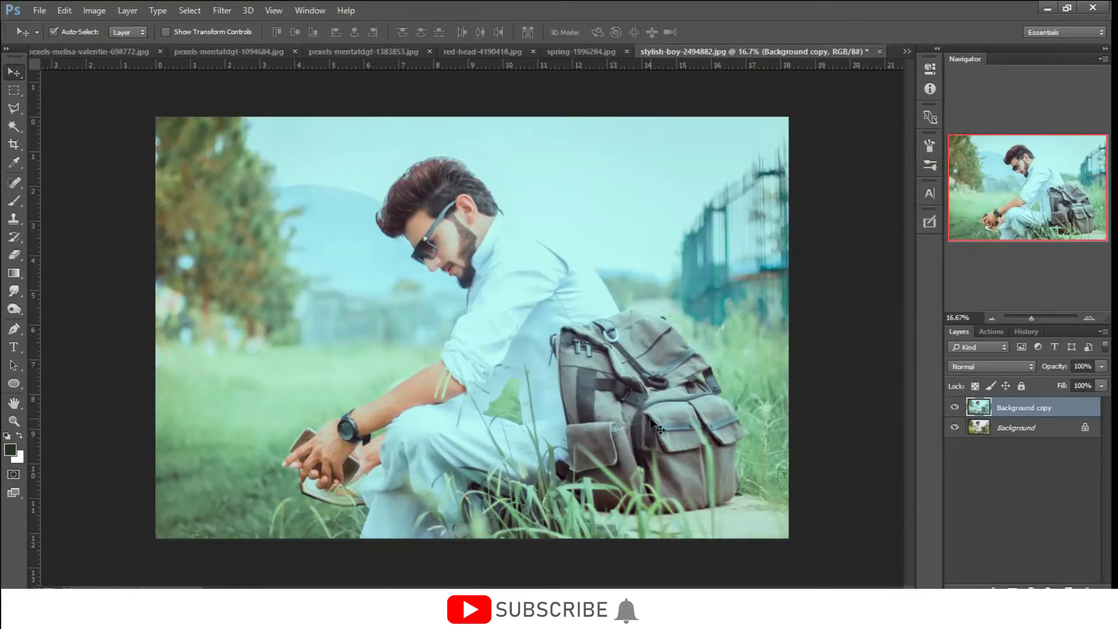
{"action": "key", "text": "ctrl+e"}
{"action": "key", "text": "ctrl+shift+s"}
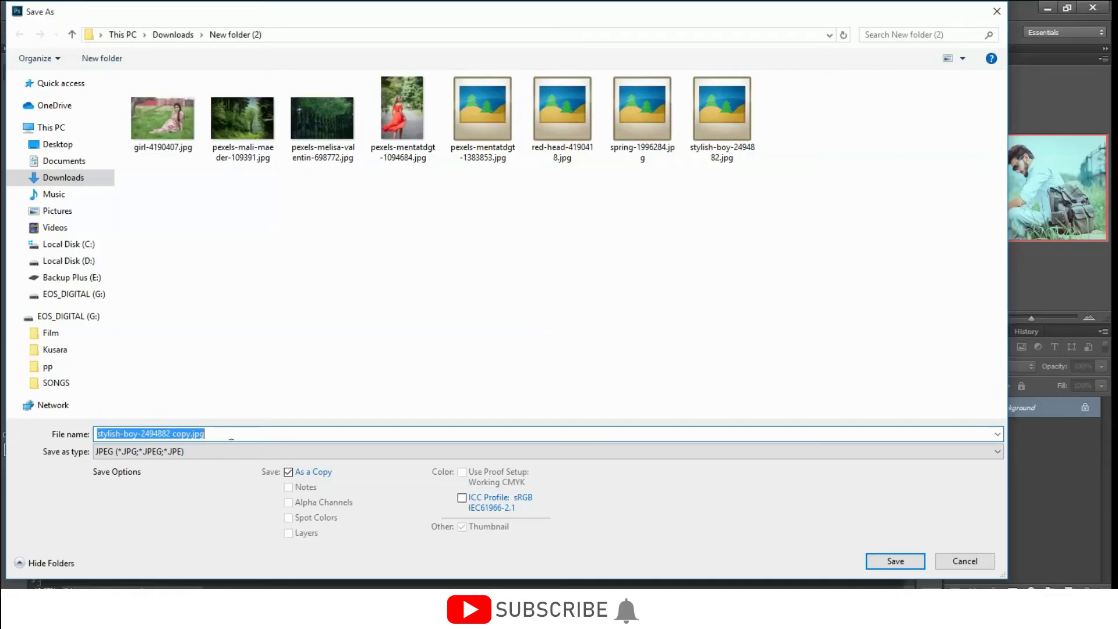
{"action": "key", "text": "End"}
{"action": "type", "text": "A"}
{"action": "key", "text": "Return"}
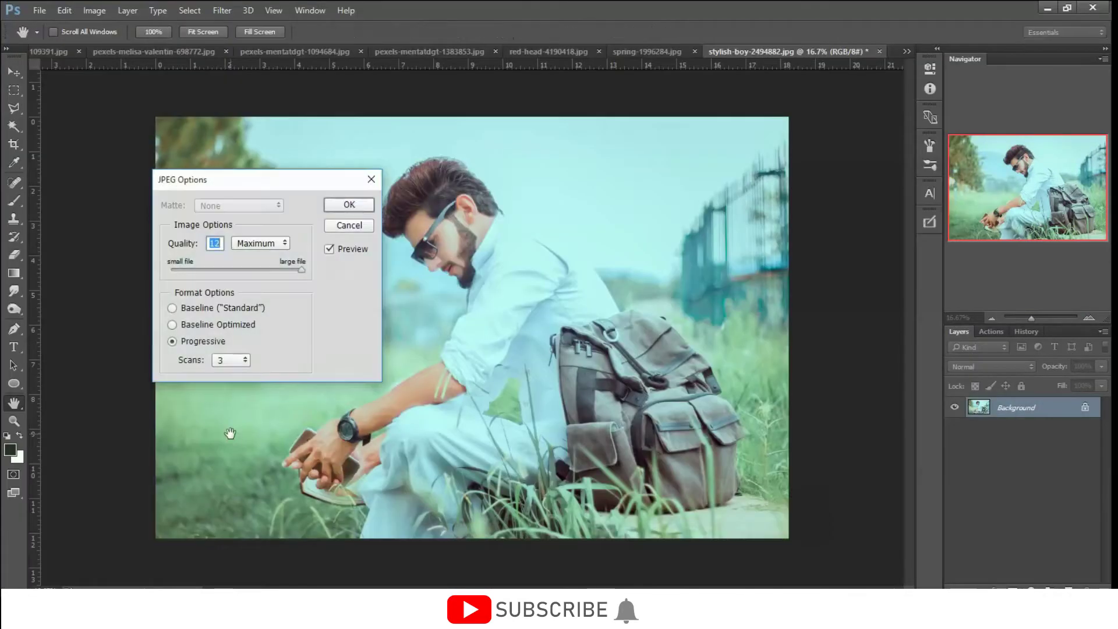
{"action": "key", "text": "Return"}
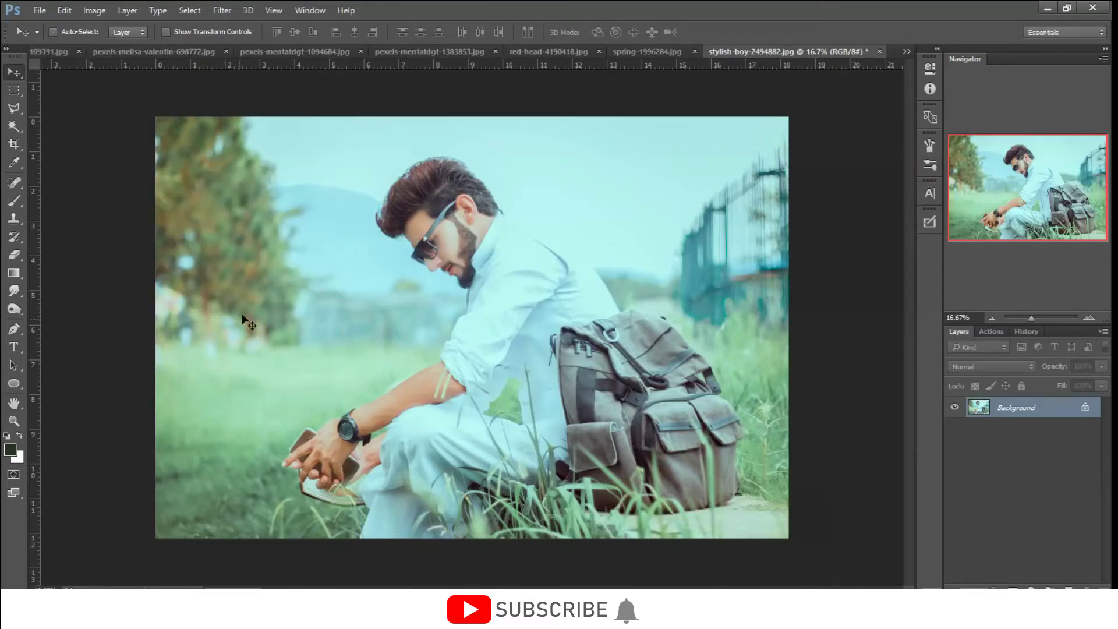
Draw and clear a rectangular selection, then close the stylish-boy document.
{"action": "left_click", "coordinate": [14, 91]}
{"action": "mouse_move", "coordinate": [212, 342]}
{"action": "left_mouse_down"}
{"action": "mouse_move", "coordinate": [481, 511]}
{"action": "mouse_move", "coordinate": [440, 524]}
{"action": "left_mouse_up"}
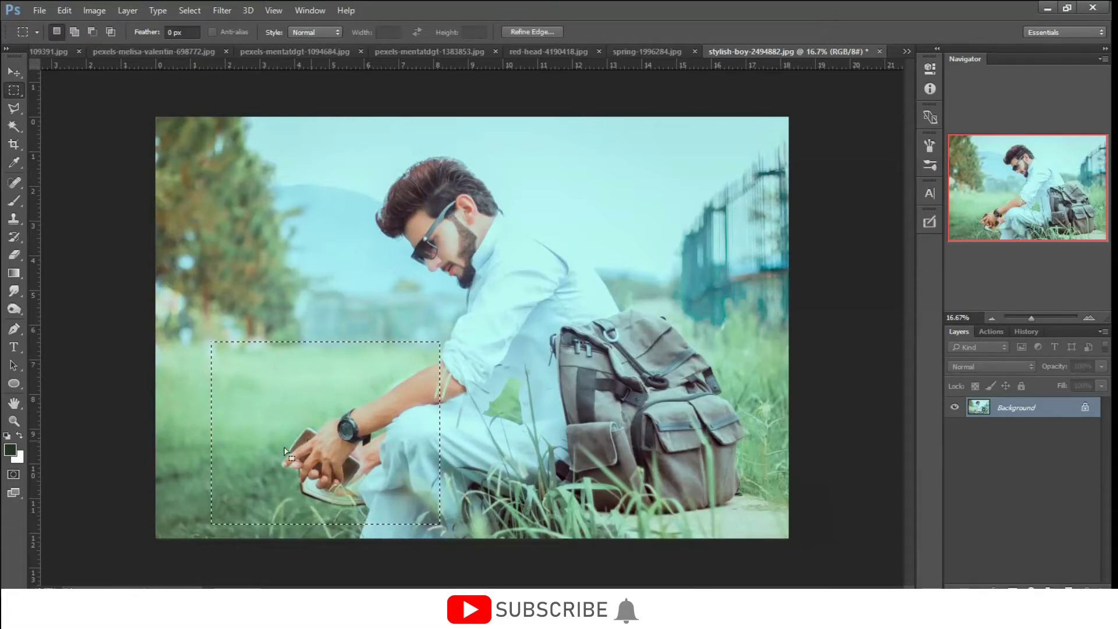
{"action": "left_click", "coordinate": [264, 425]}
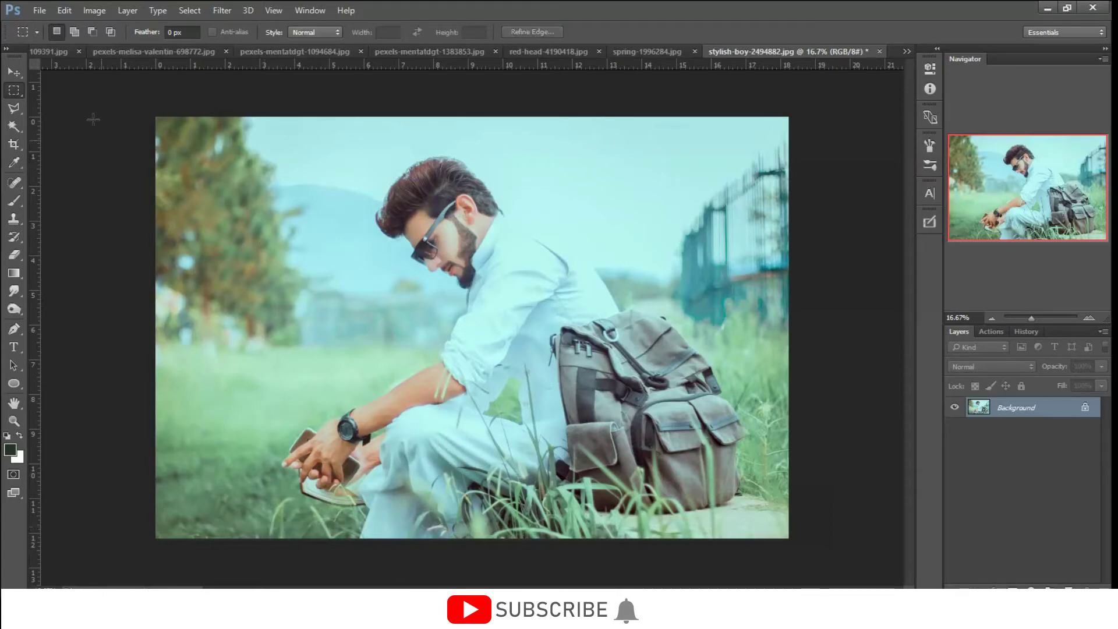
{"action": "key", "text": "ctrl+w"}
Close the stylish-boy photo without saving and duplicate the spring photo's Background layer.
{"action": "left_click", "coordinate": [565, 228]}
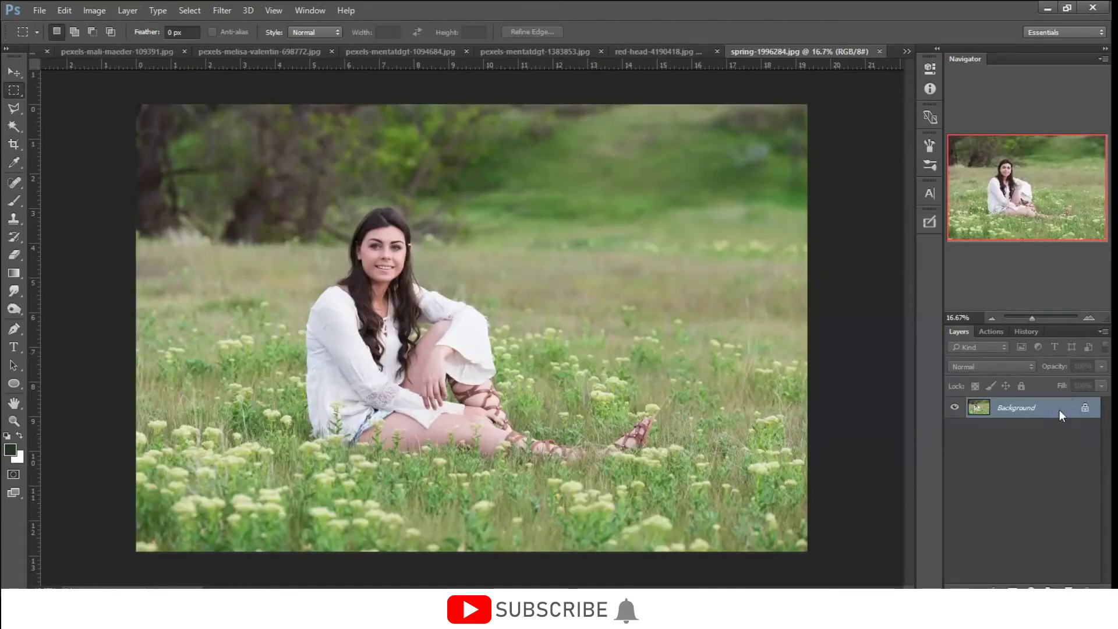
{"action": "right_click", "coordinate": [1060, 410]}
{"action": "left_click", "coordinate": [1021, 243]}
{"action": "left_click", "coordinate": [674, 202]}
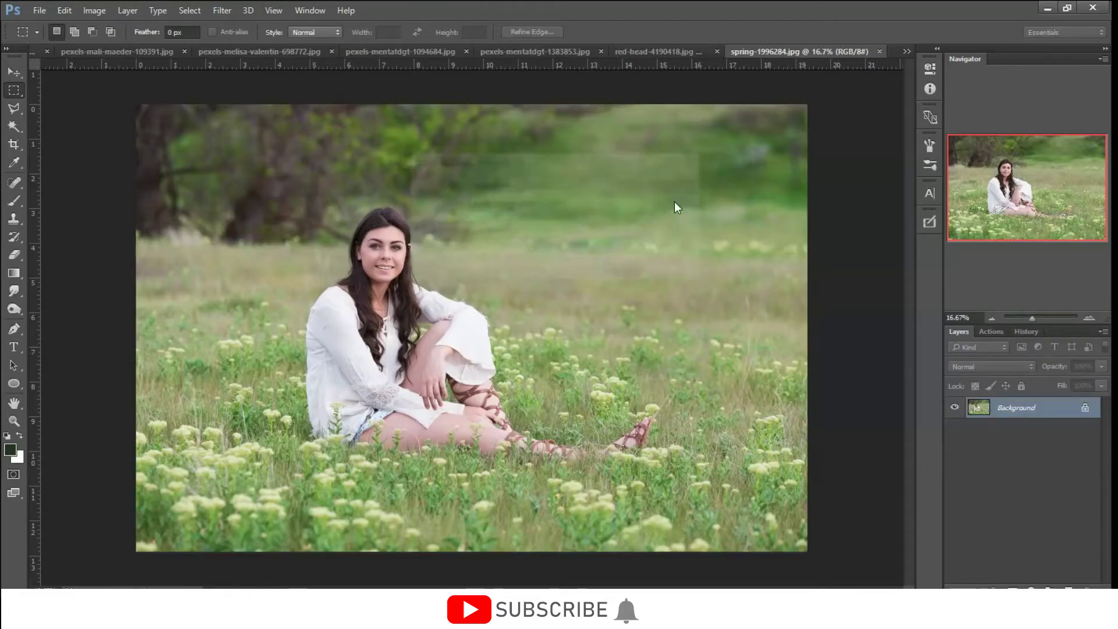
Compare the Ice presets in Camera Raw and apply A Ice Green 1 to the copy.
{"action": "left_click", "coordinate": [220, 11]}
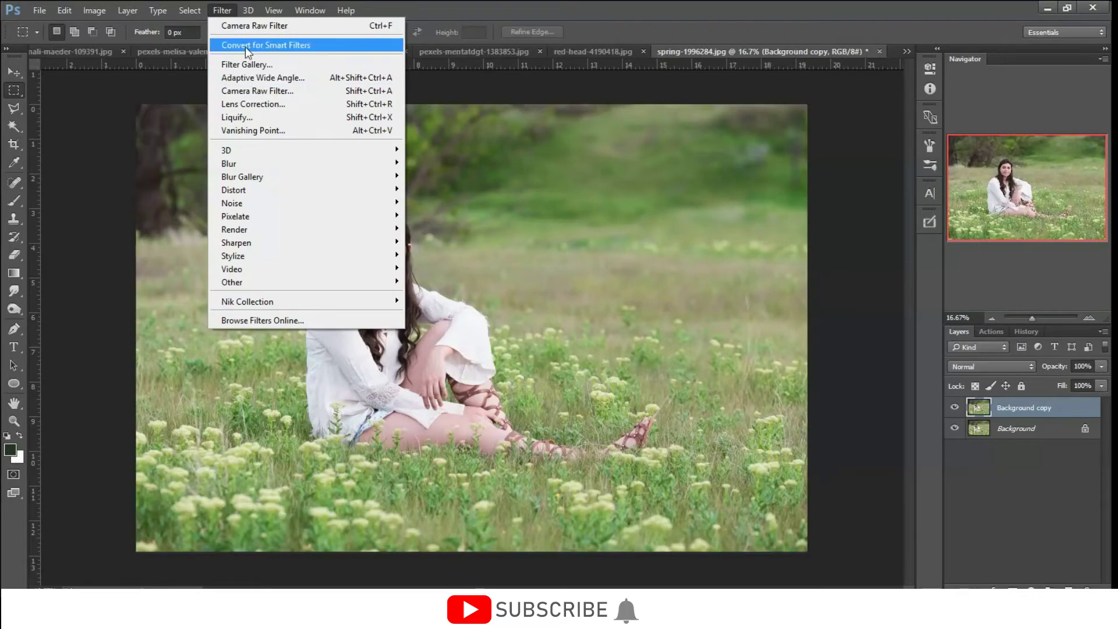
{"action": "left_click", "coordinate": [257, 91]}
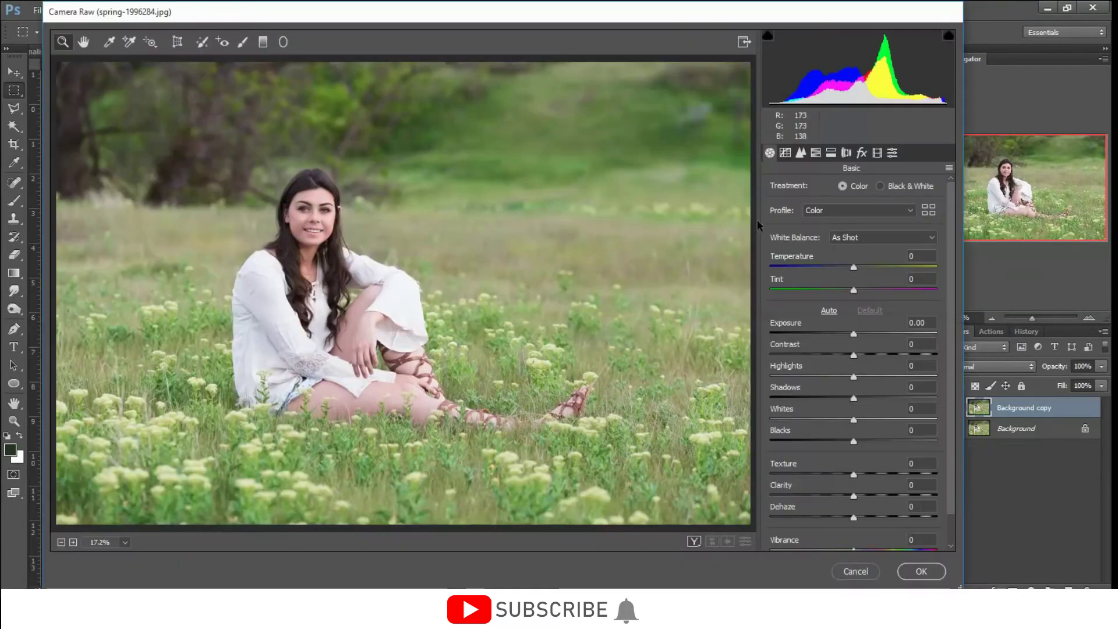
{"action": "left_click", "coordinate": [897, 154]}
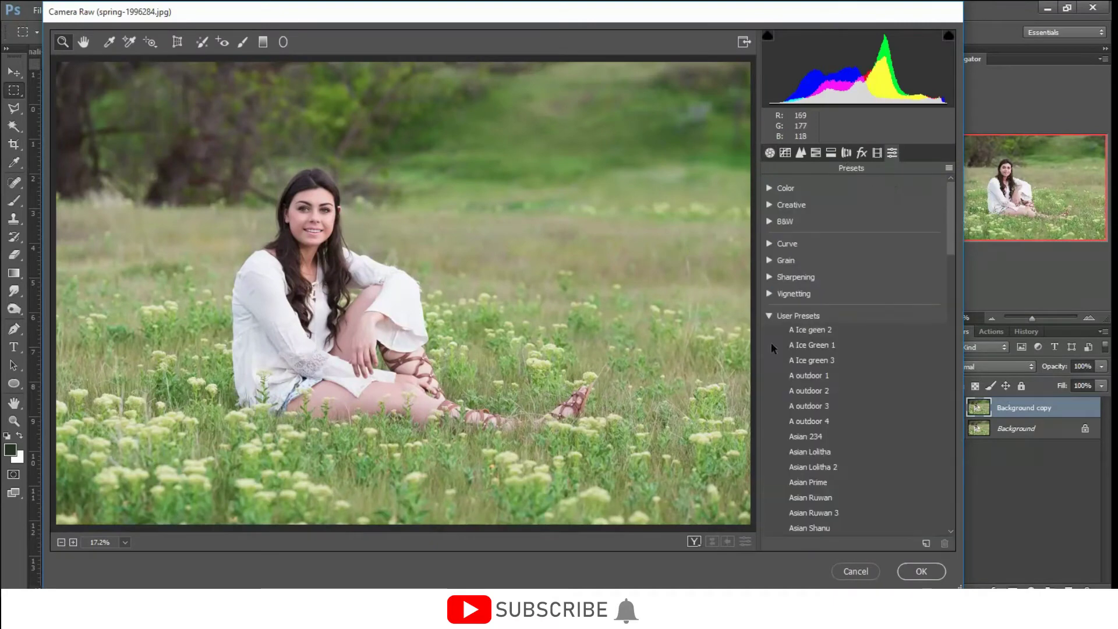
{"action": "left_click", "coordinate": [800, 333]}
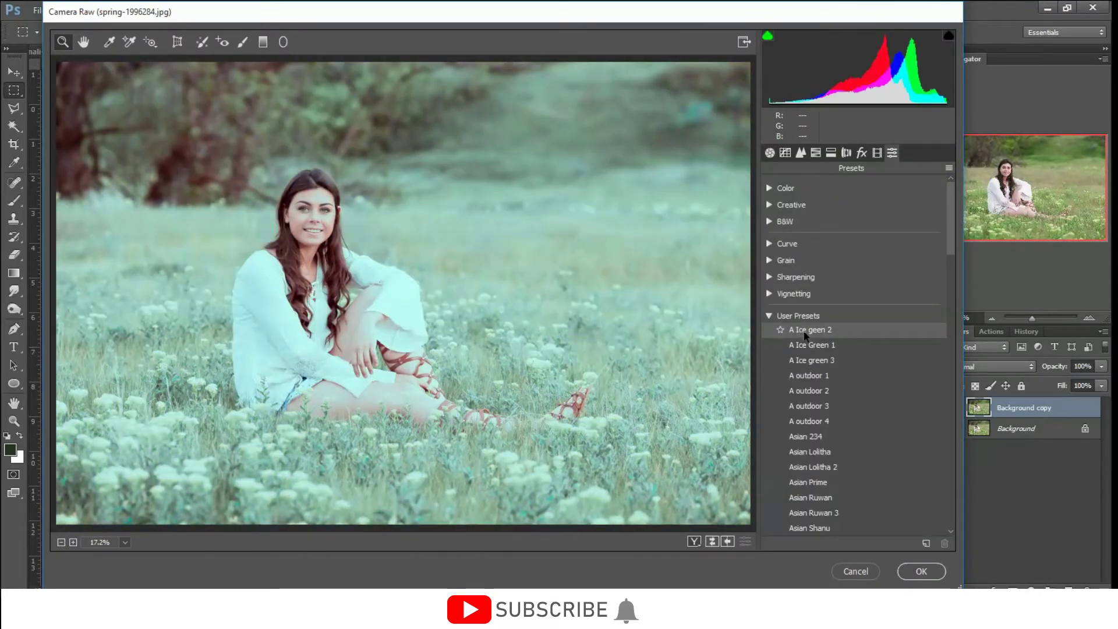
{"action": "left_click", "coordinate": [811, 346]}
{"action": "left_click", "coordinate": [811, 347]}
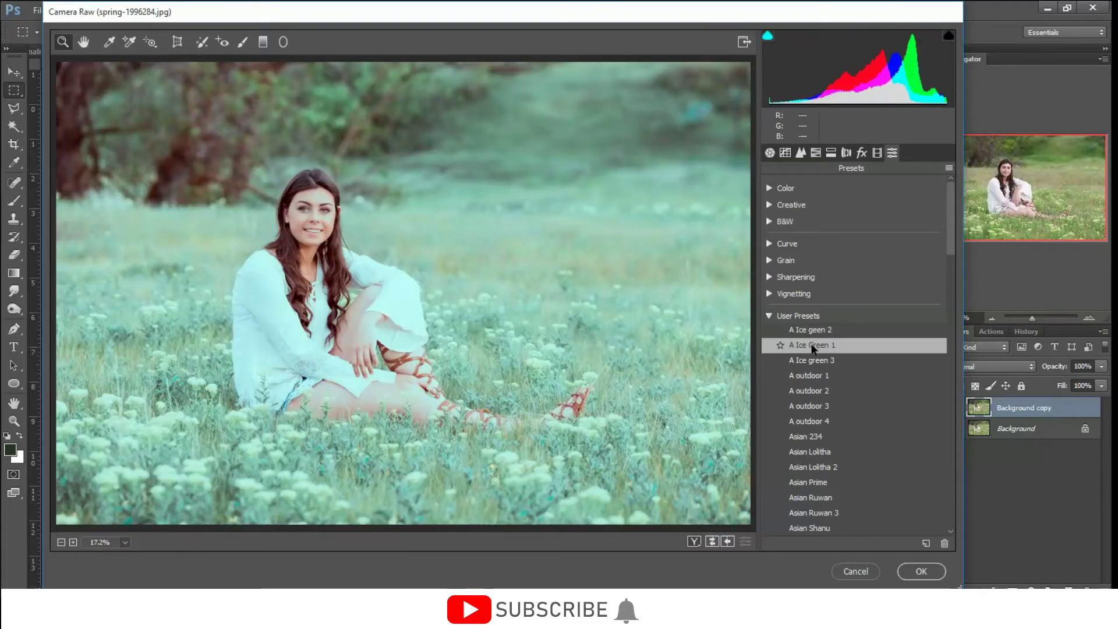
{"action": "left_click", "coordinate": [818, 361]}
{"action": "left_click", "coordinate": [822, 346]}
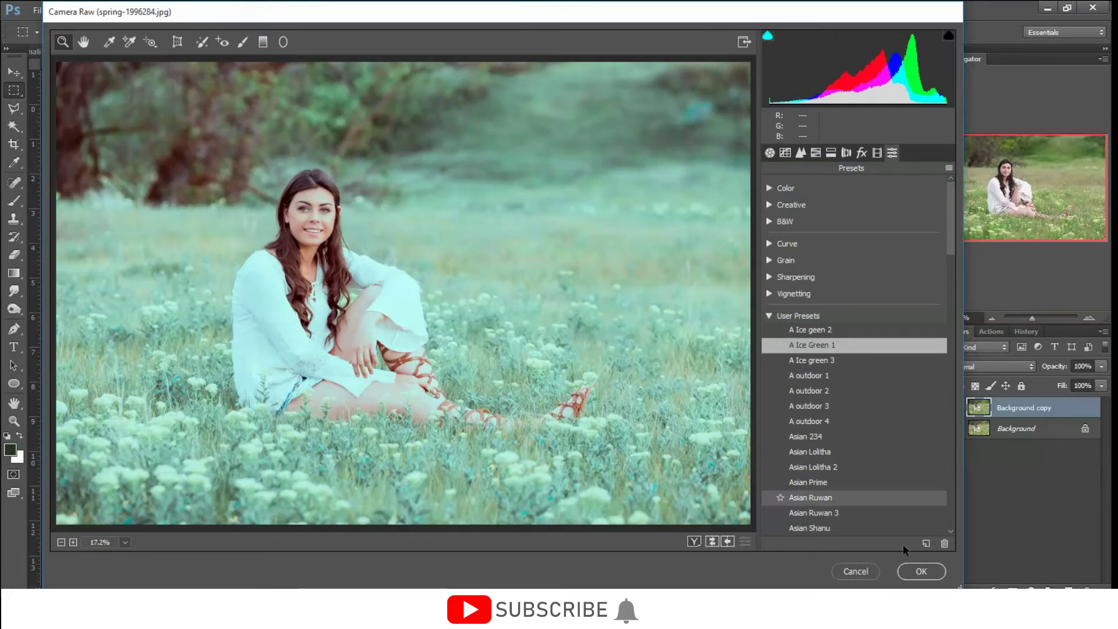
{"action": "left_click", "coordinate": [923, 570]}
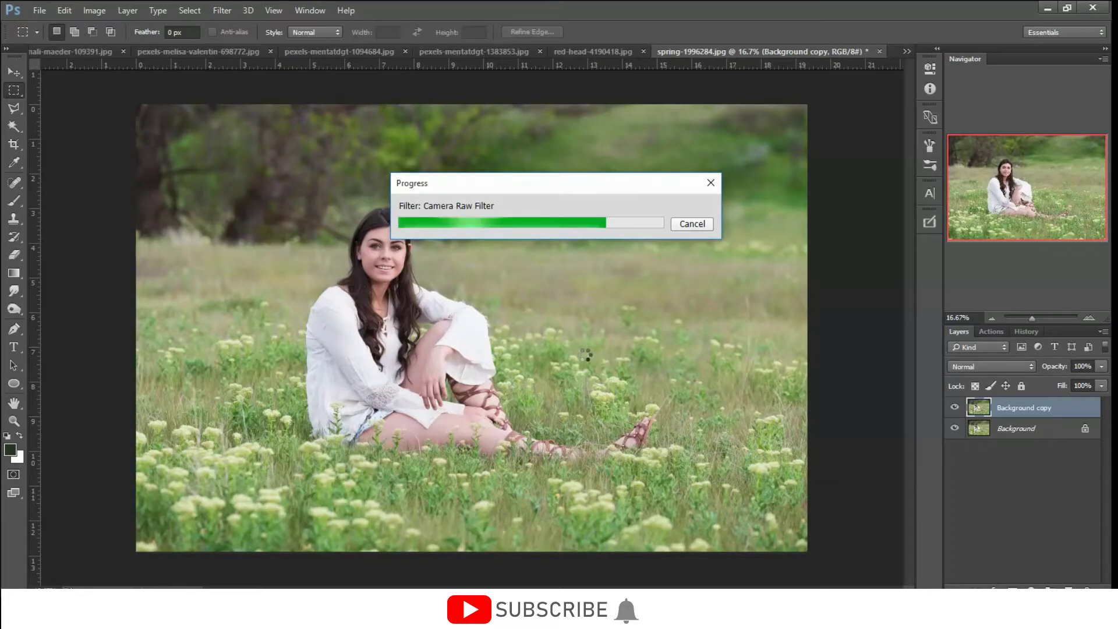
Save the spring photo as JPEG 'spring-1996284 A' and close it without further saving.
{"action": "key", "text": "ctrl+shift+s"}
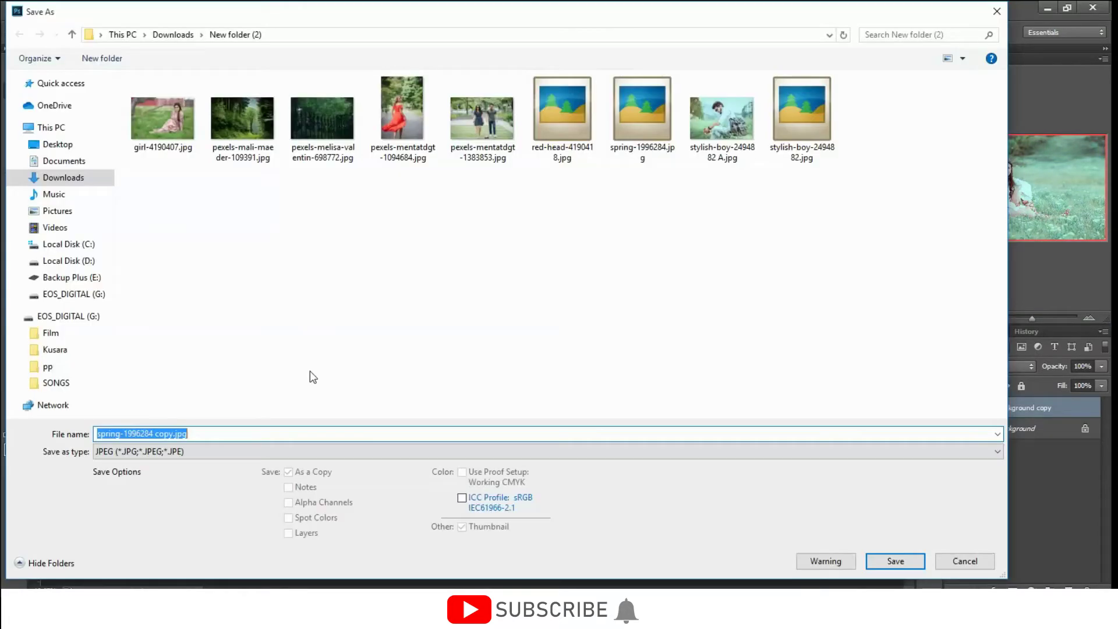
{"action": "left_click", "coordinate": [190, 434]}
{"action": "left_click_drag", "start_coordinate": [153, 433], "coordinate": [172, 434]}
{"action": "key", "text": "BackSpace"}
{"action": "type", "text": "A"}
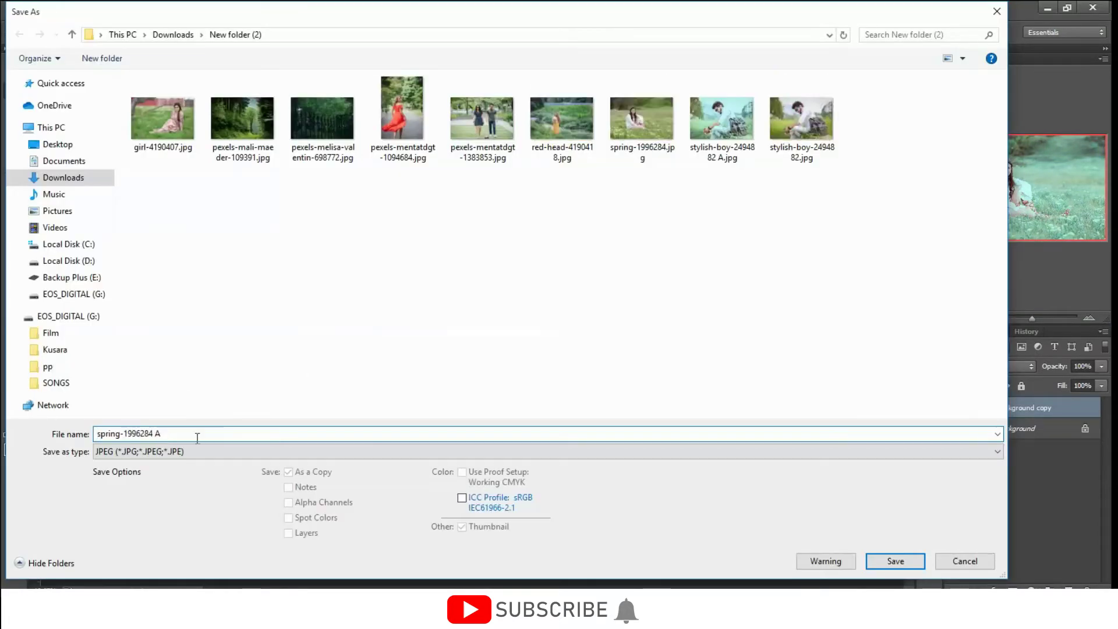
{"action": "key", "text": "Return"}
{"action": "key", "text": "Return"}
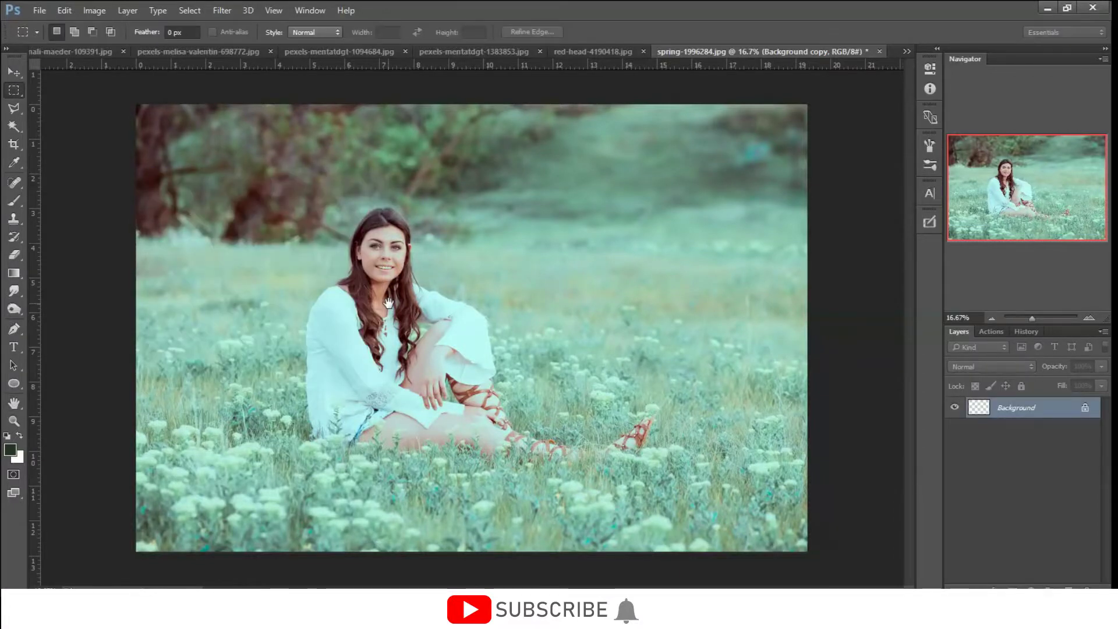
{"action": "left_click", "coordinate": [566, 230]}
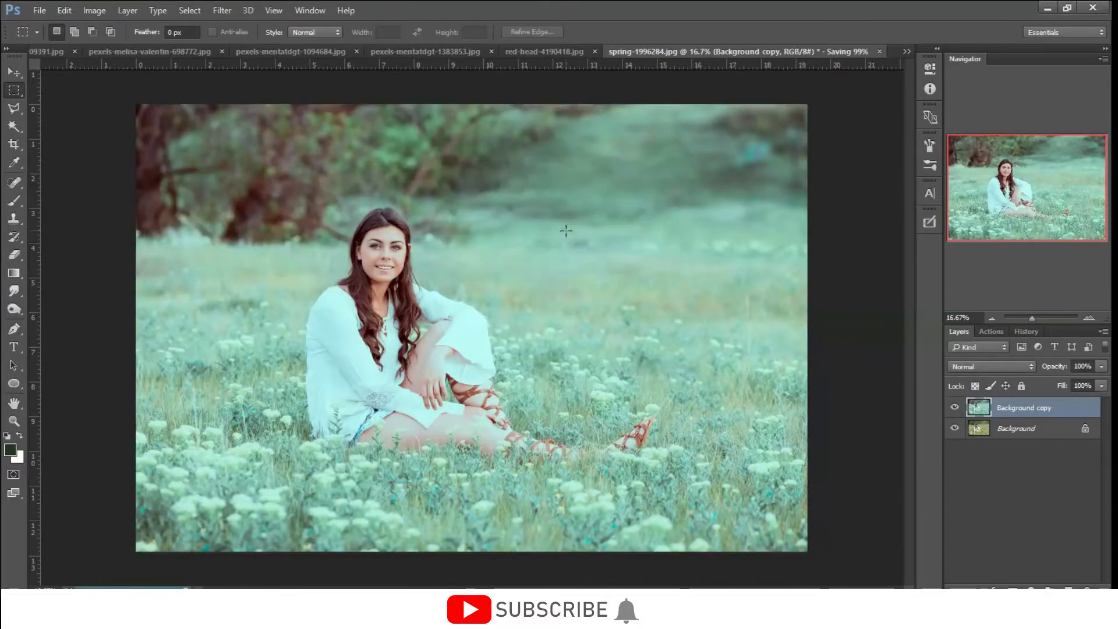
{"action": "left_click", "coordinate": [576, 233]}
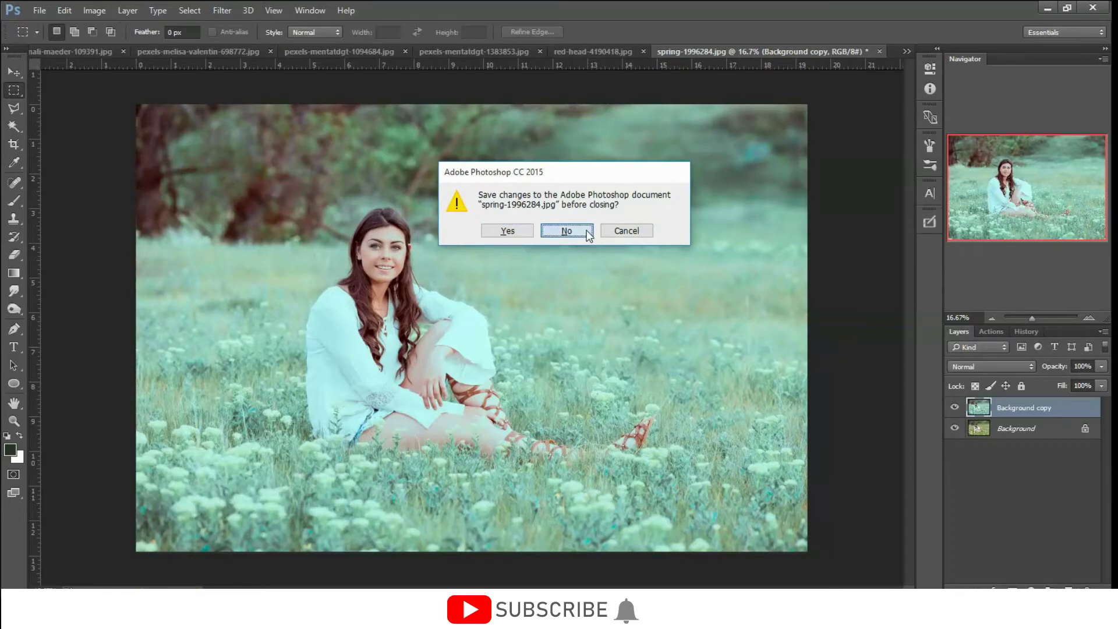
{"action": "right_click", "coordinate": [1000, 424]}
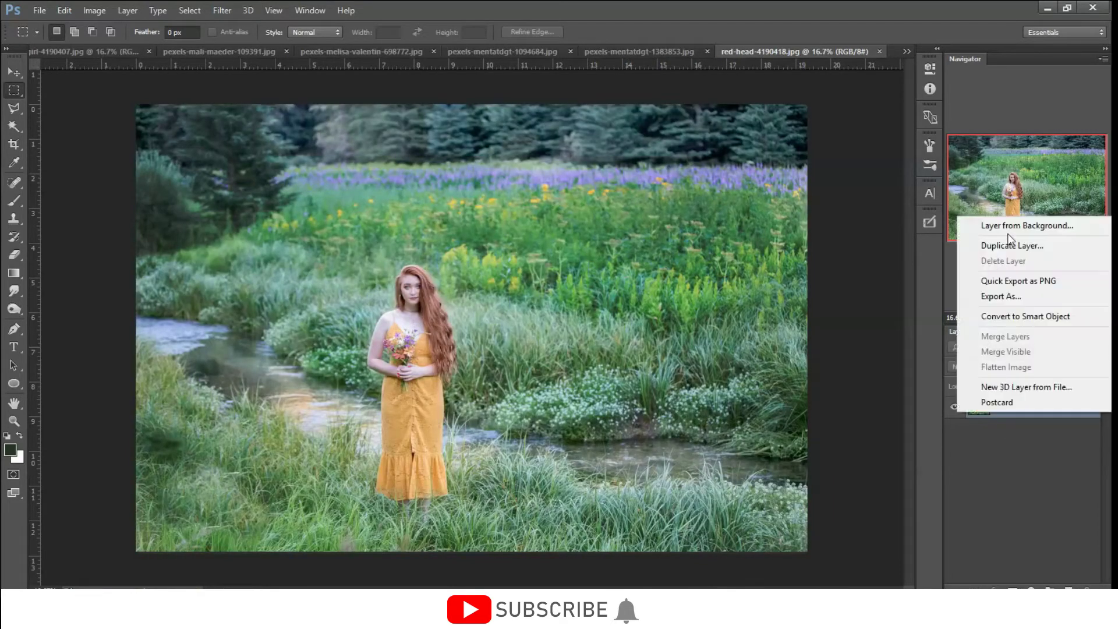
Duplicate the red-head photo's layer and apply the A Ice green 3 Camera Raw preset.
{"action": "left_click", "coordinate": [1011, 243]}
{"action": "left_click", "coordinate": [657, 190]}
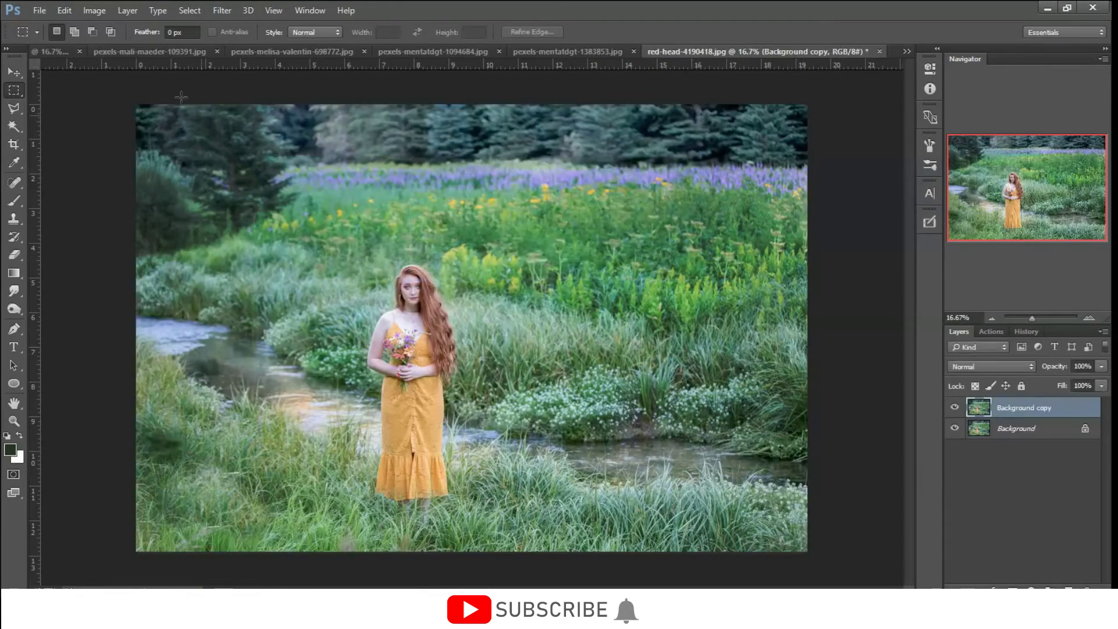
{"action": "left_click", "coordinate": [221, 13]}
{"action": "left_click", "coordinate": [242, 86]}
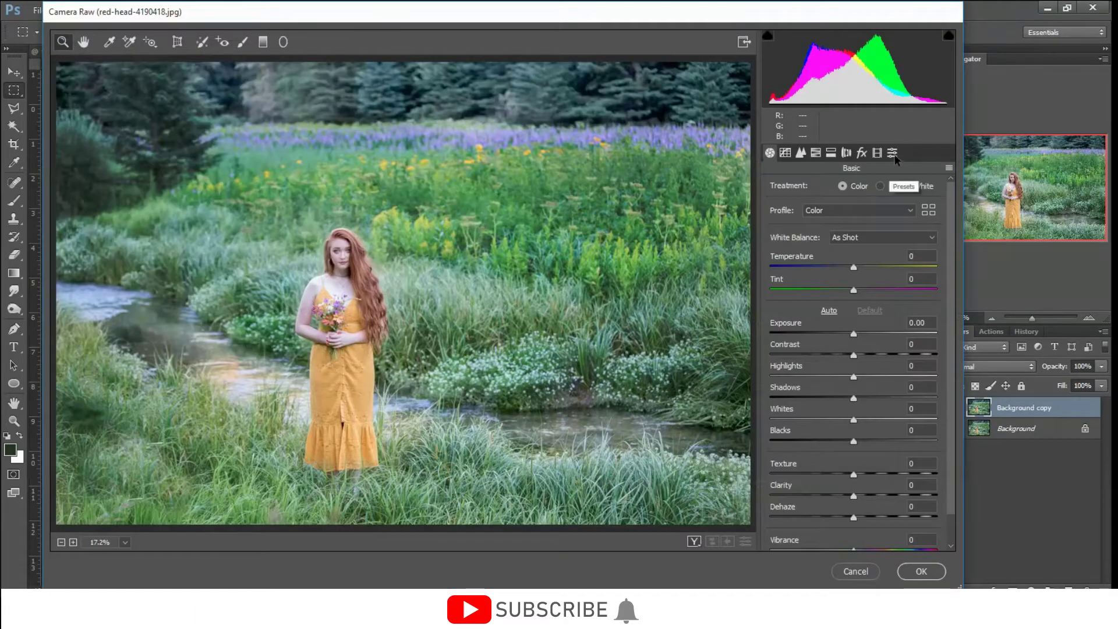
{"action": "left_click", "coordinate": [892, 152]}
{"action": "left_click", "coordinate": [795, 330]}
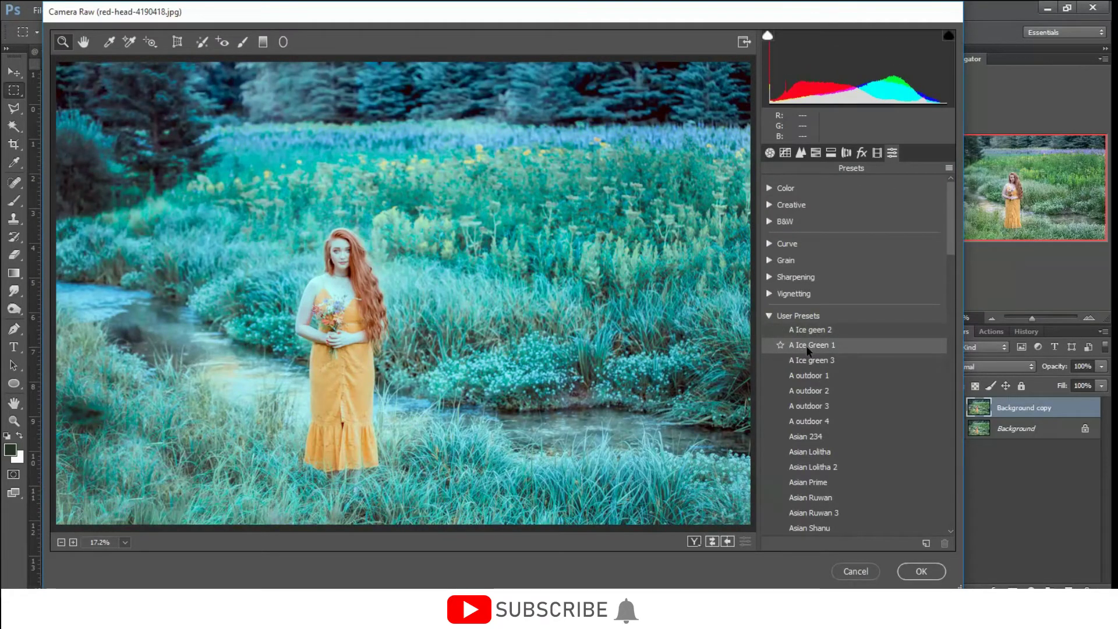
{"action": "left_click", "coordinate": [809, 361]}
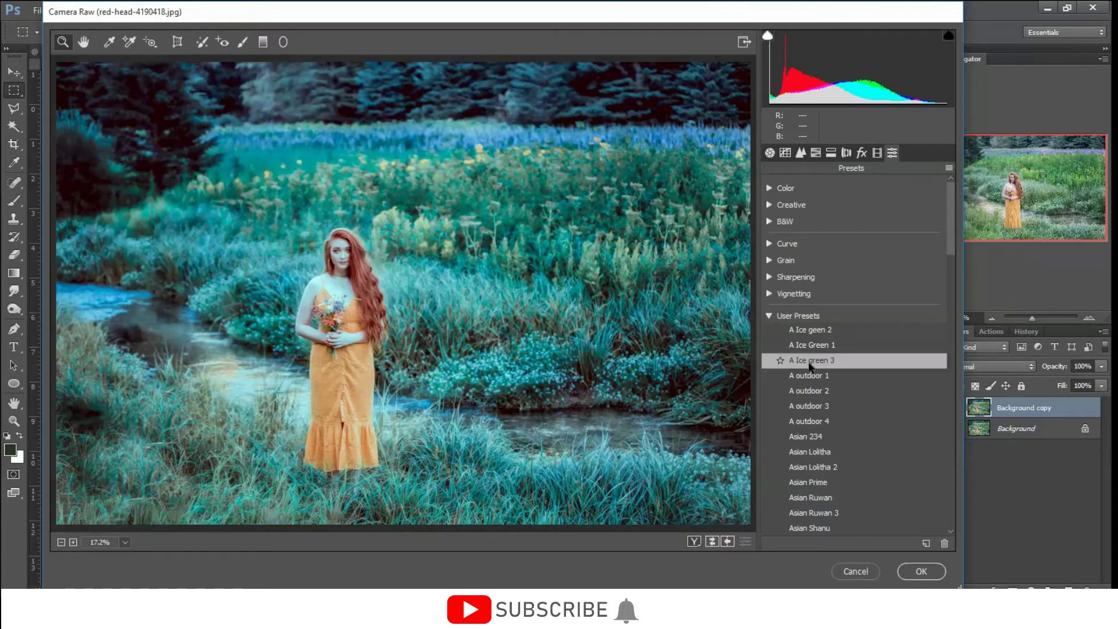
{"action": "left_click", "coordinate": [921, 571]}
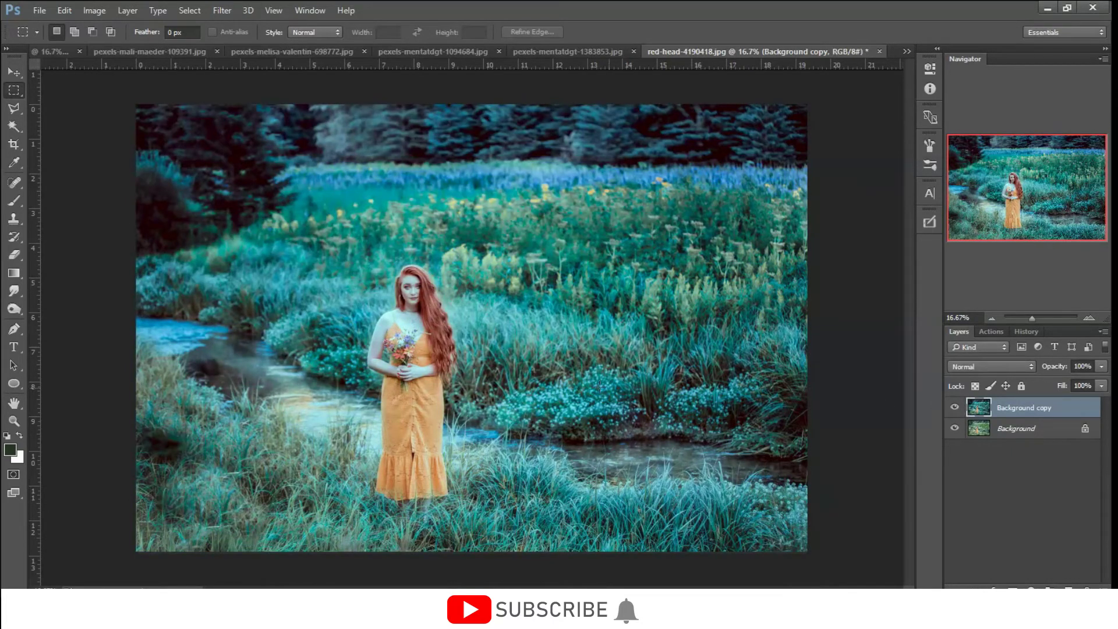
Save the red-head photo as a JPEG under its 'copy' name, then close it unsaved.
{"action": "key", "text": "ctrl+shift+s"}
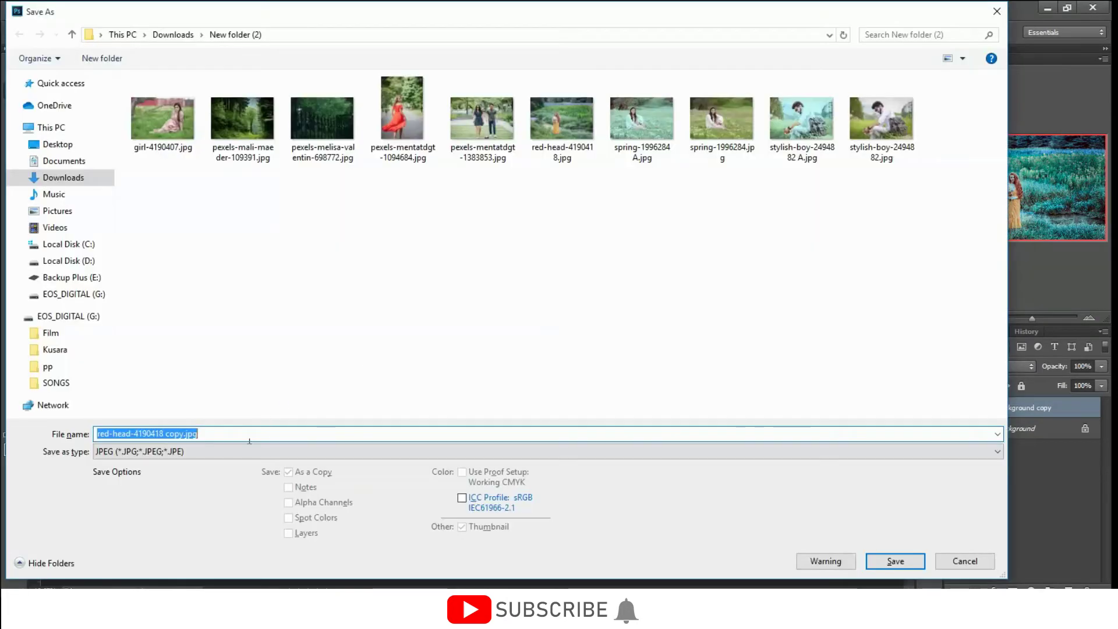
{"action": "left_click_drag", "start_coordinate": [165, 434], "coordinate": [249, 441]}
{"action": "left_click", "coordinate": [895, 561]}
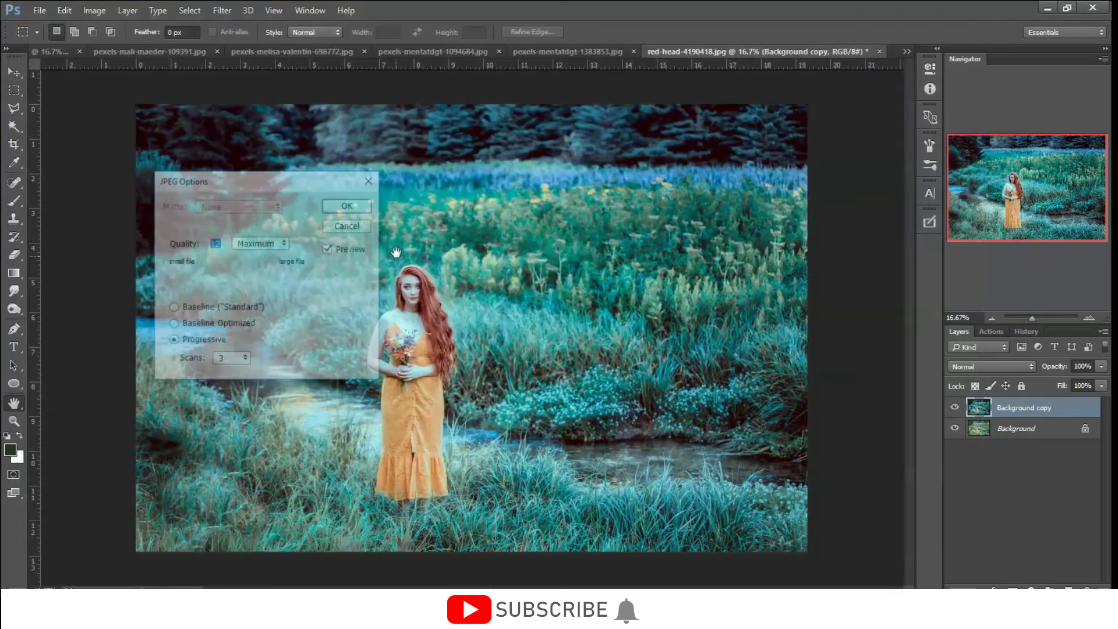
{"action": "left_click", "coordinate": [358, 206]}
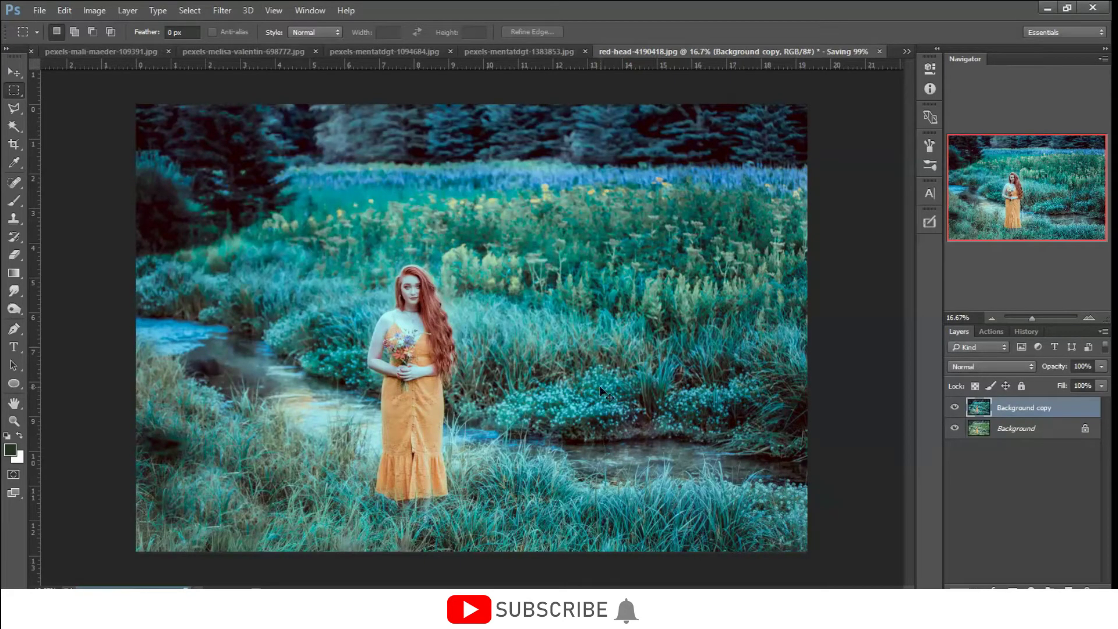
{"action": "key", "text": "ctrl+w"}
{"action": "left_click", "coordinate": [557, 229]}
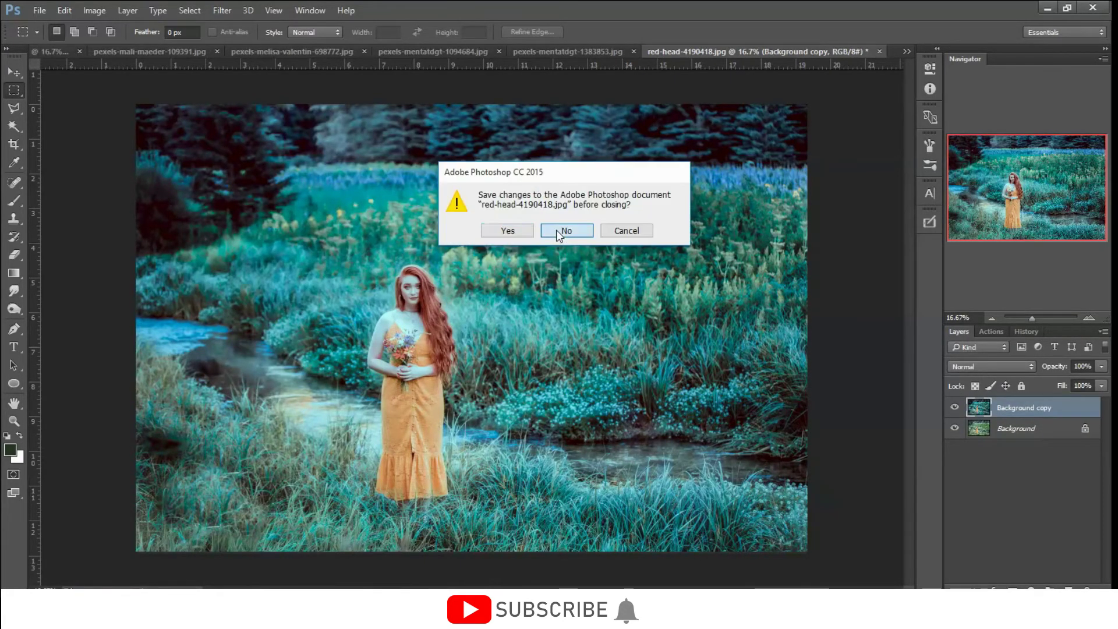
{"action": "left_click", "coordinate": [557, 232]}
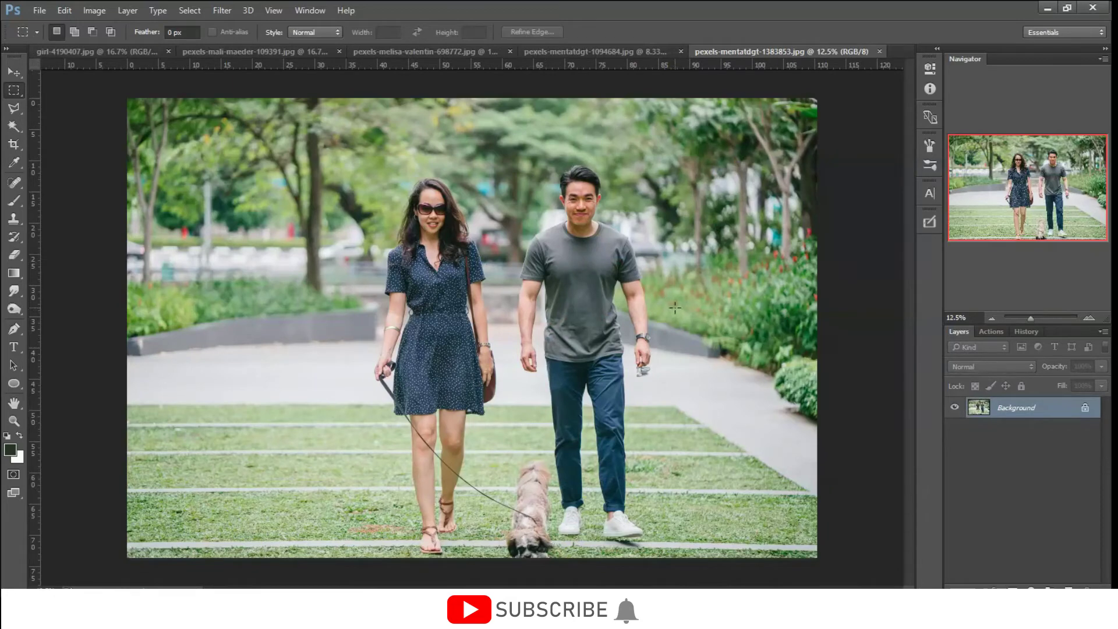
Duplicate the couple photo's Background layer.
{"action": "right_click", "coordinate": [1019, 407]}
{"action": "left_click", "coordinate": [1013, 237]}
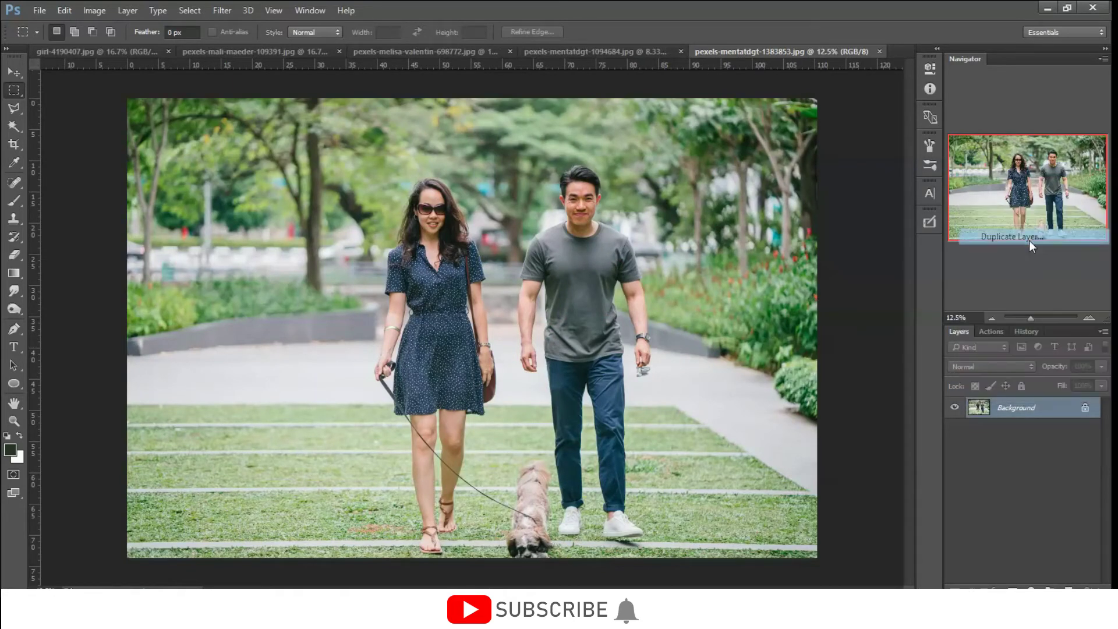
{"action": "key", "text": "Return"}
In Camera Raw, apply the A Ice geen 2 preset and darken the post-crop vignette.
{"action": "left_click", "coordinate": [222, 11]}
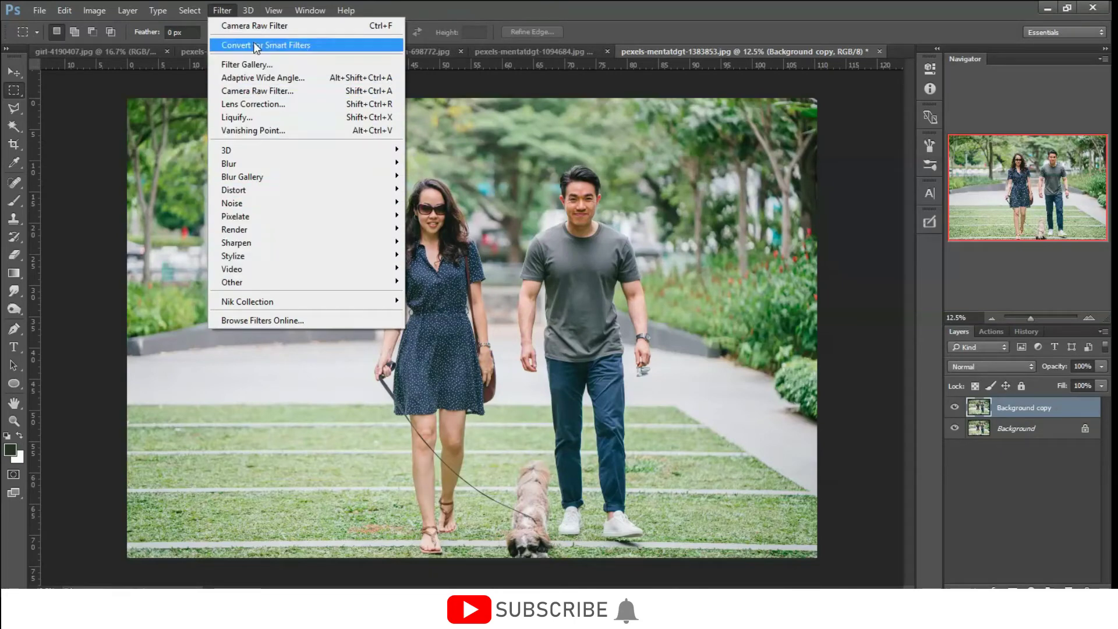
{"action": "left_click", "coordinate": [266, 89]}
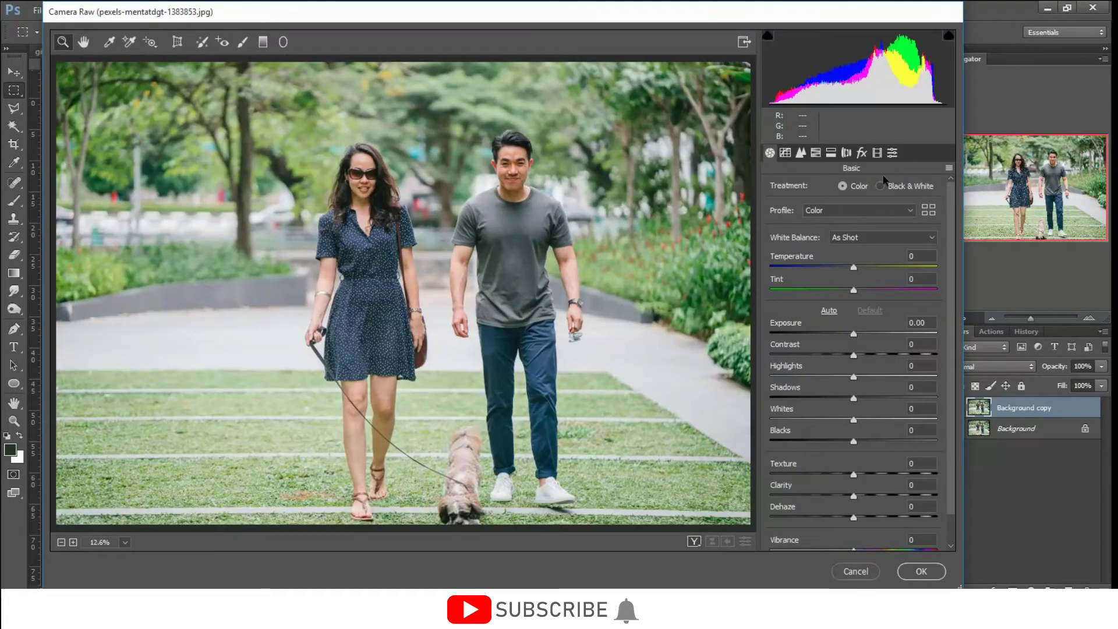
{"action": "left_click", "coordinate": [892, 152]}
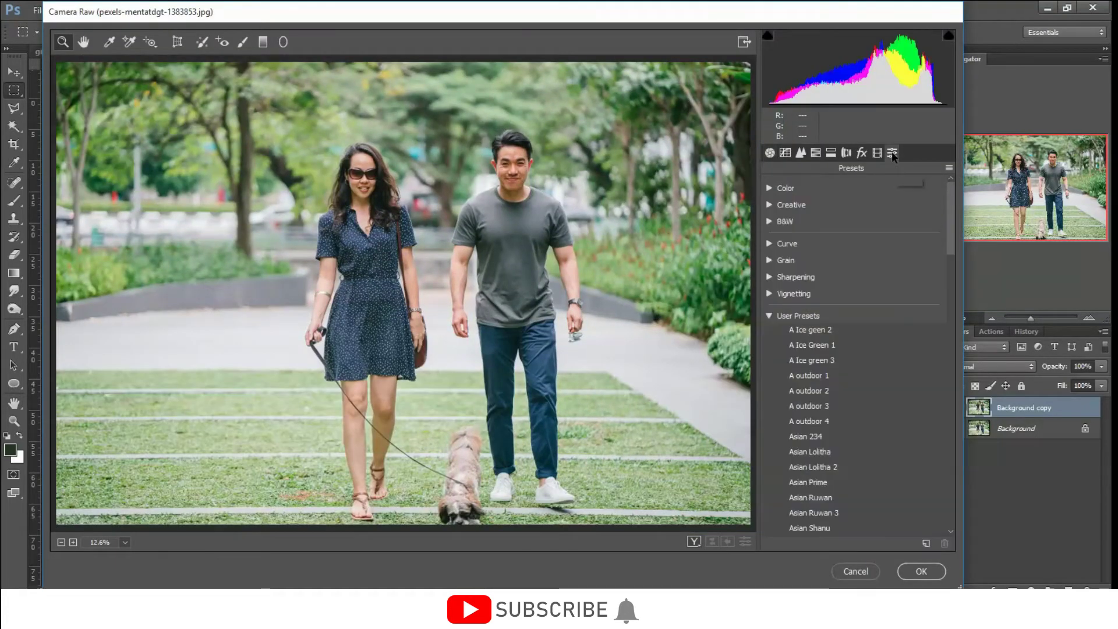
{"action": "left_click", "coordinate": [812, 349]}
{"action": "left_click", "coordinate": [813, 360]}
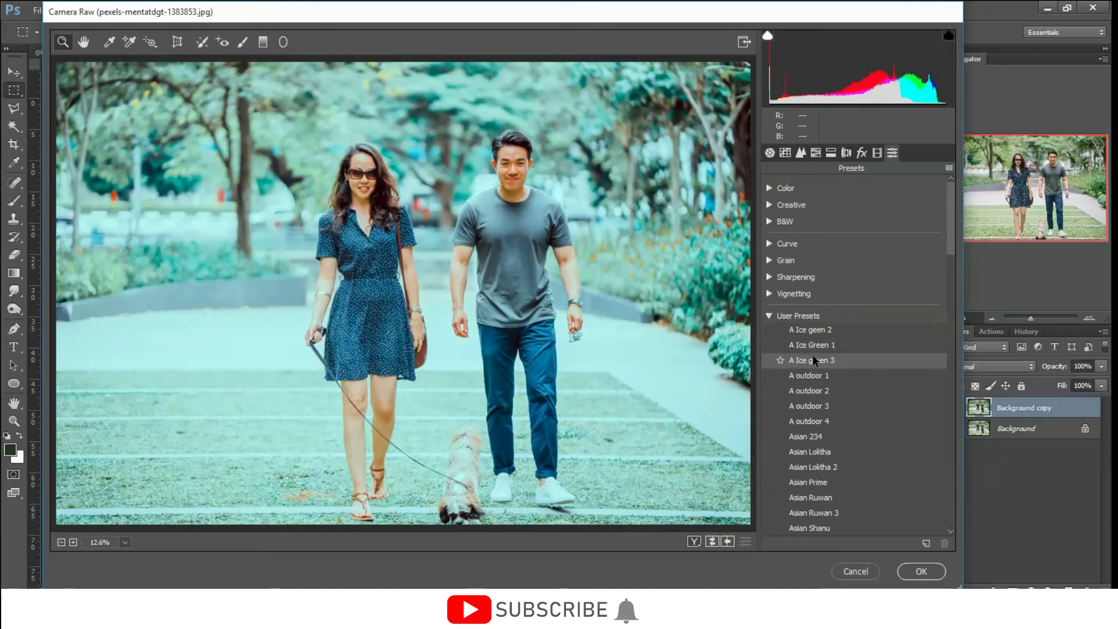
{"action": "left_click", "coordinate": [816, 330]}
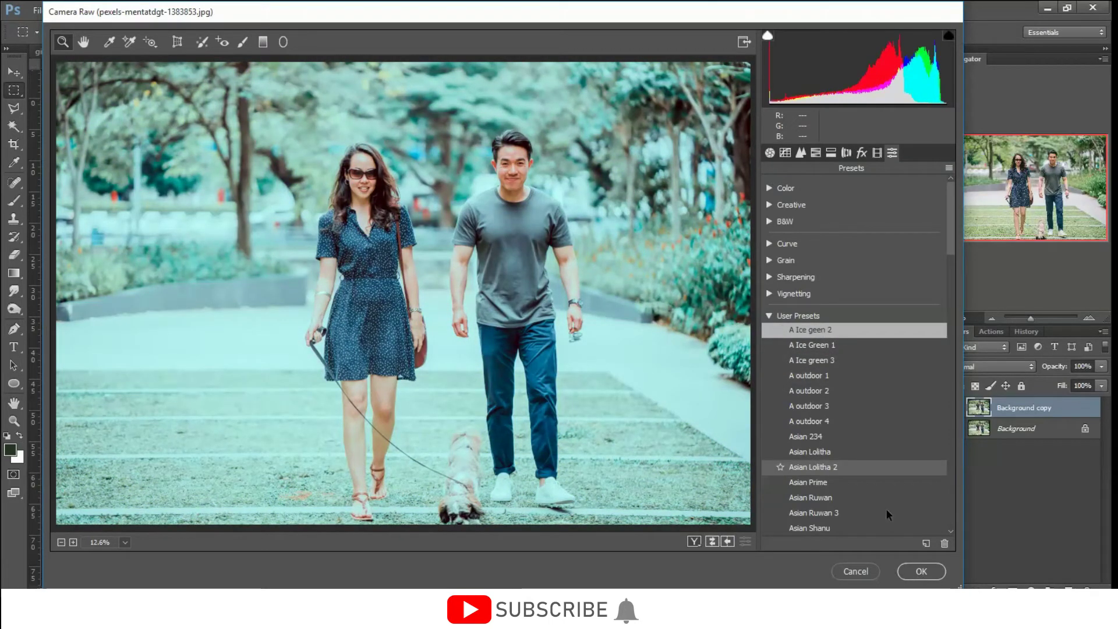
{"action": "left_click", "coordinate": [862, 153]}
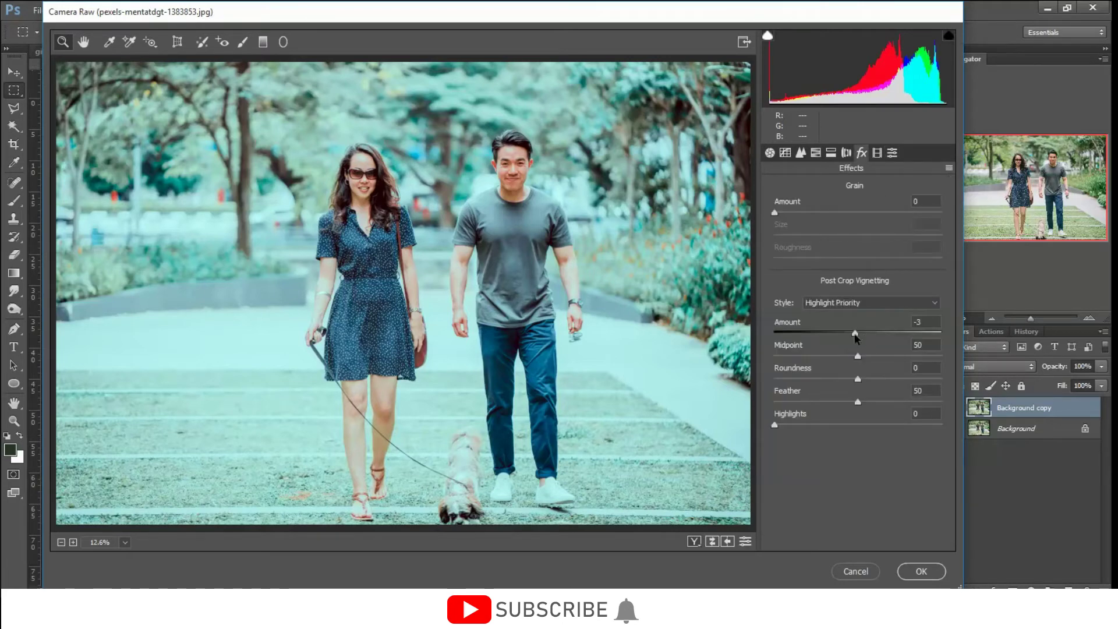
{"action": "left_click_drag", "start_coordinate": [833, 354], "coordinate": [779, 359]}
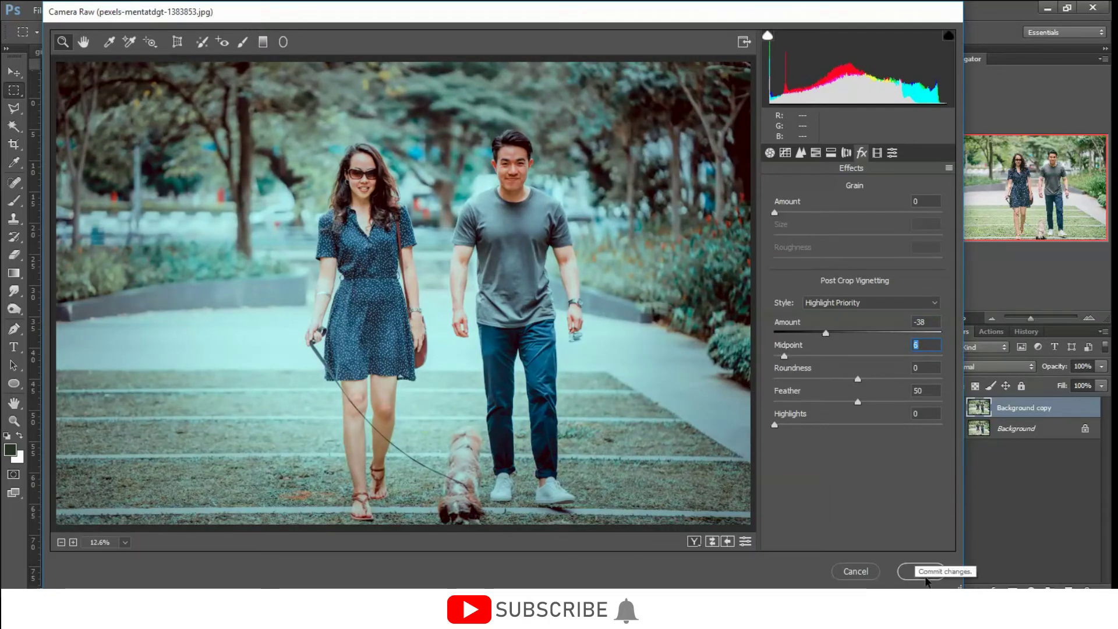
{"action": "left_click", "coordinate": [921, 571]}
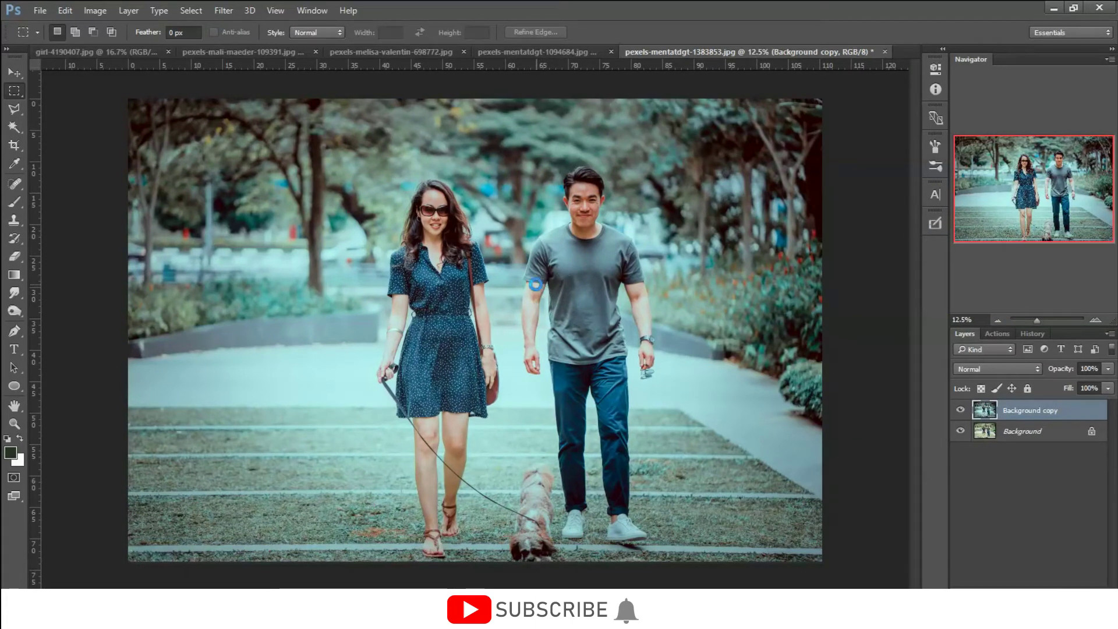
Save the couple photo as JPEG 'pexels-mentatdgt-1383853 A' and close it without changing the original.
{"action": "key", "text": "ctrl+w"}
{"action": "left_click", "coordinate": [620, 235]}
{"action": "key", "text": "ctrl+shift+s"}
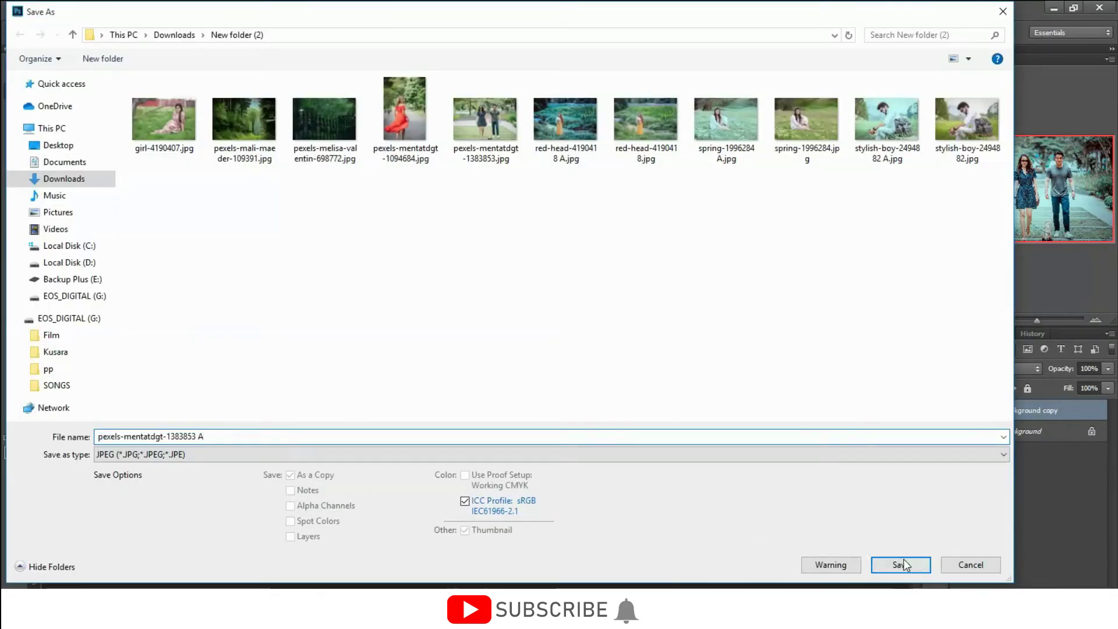
{"action": "left_click", "coordinate": [901, 564]}
{"action": "left_click", "coordinate": [352, 208]}
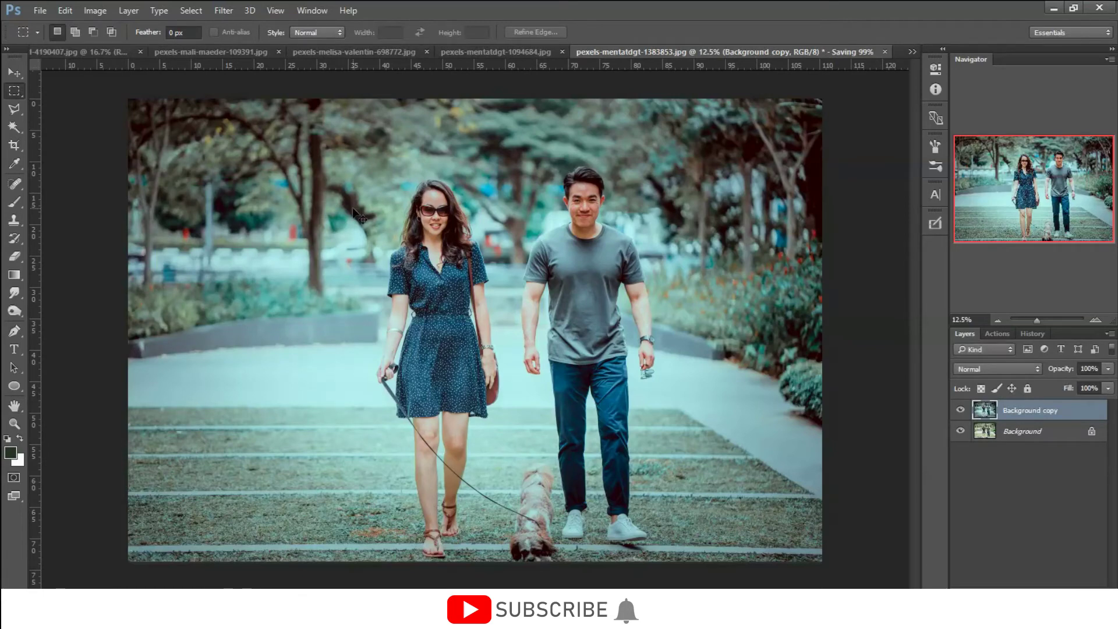
{"action": "key", "text": "ctrl+w"}
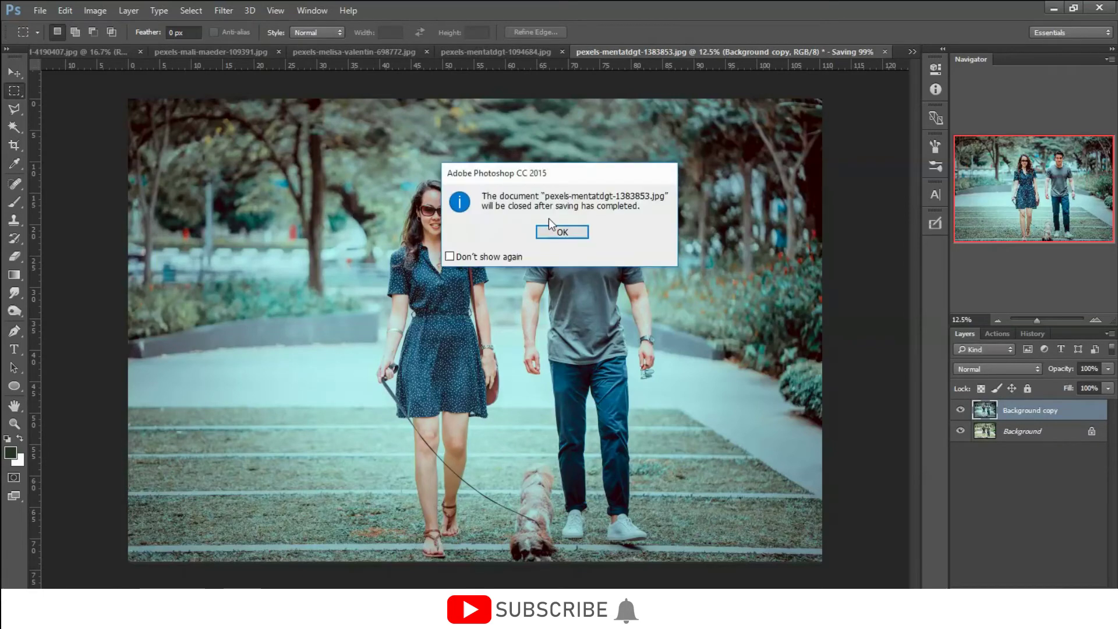
{"action": "left_click", "coordinate": [558, 237]}
{"action": "left_click", "coordinate": [568, 234]}
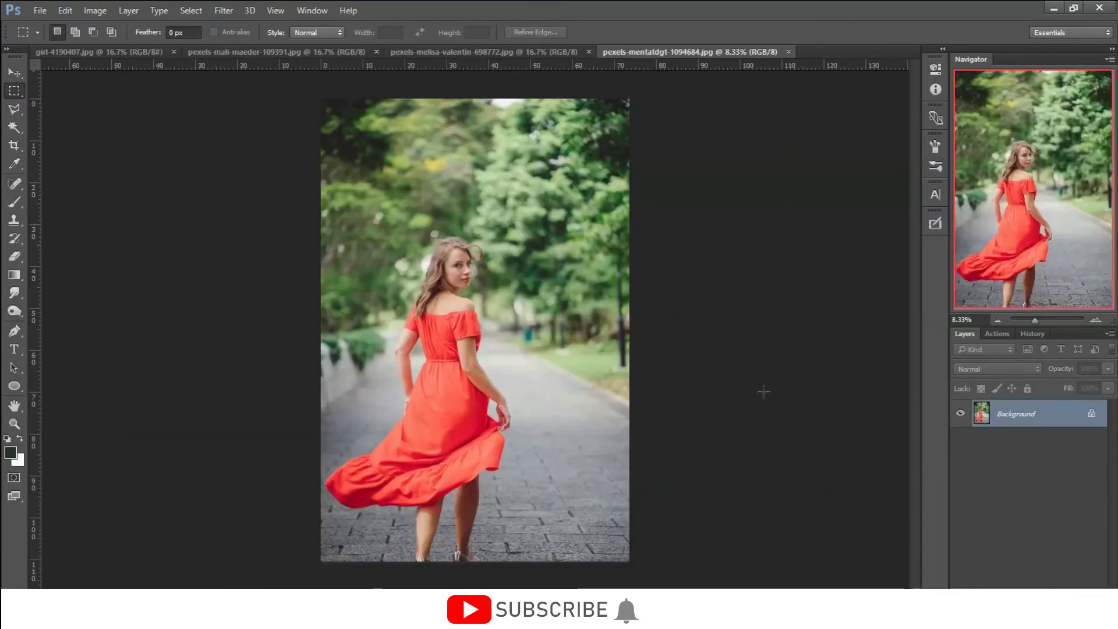
Duplicate the red-dress photo's Background layer.
{"action": "right_click", "coordinate": [1031, 429]}
{"action": "left_click", "coordinate": [996, 253]}
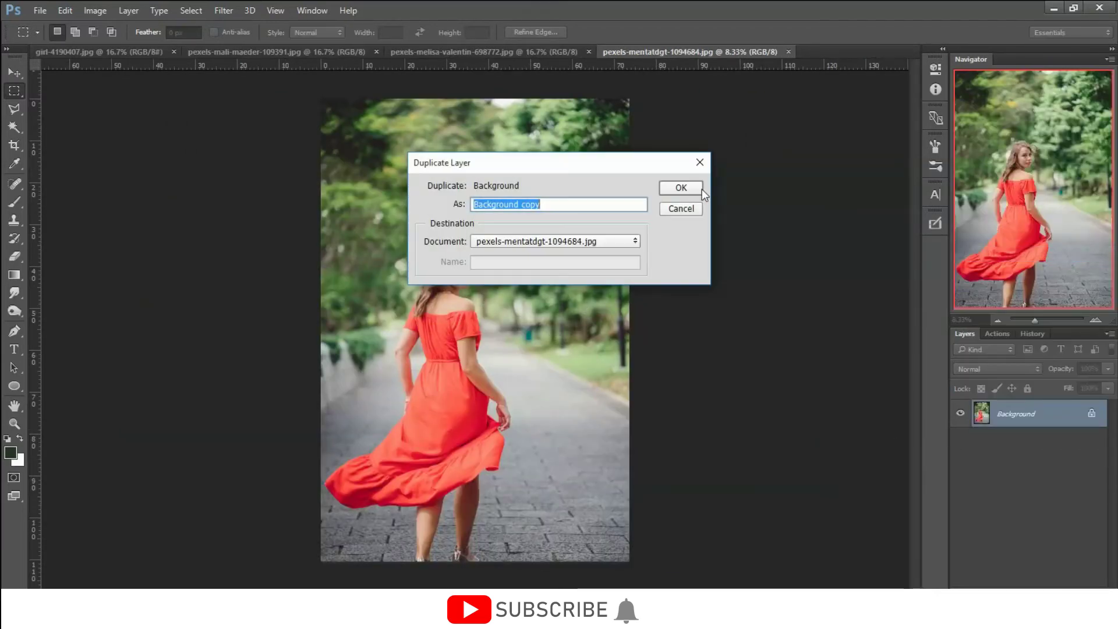
{"action": "left_click", "coordinate": [682, 187]}
Preview the A Ice geen 2 and A Ice green 3 presets, cancel, and close unsaved.
{"action": "left_click", "coordinate": [224, 10]}
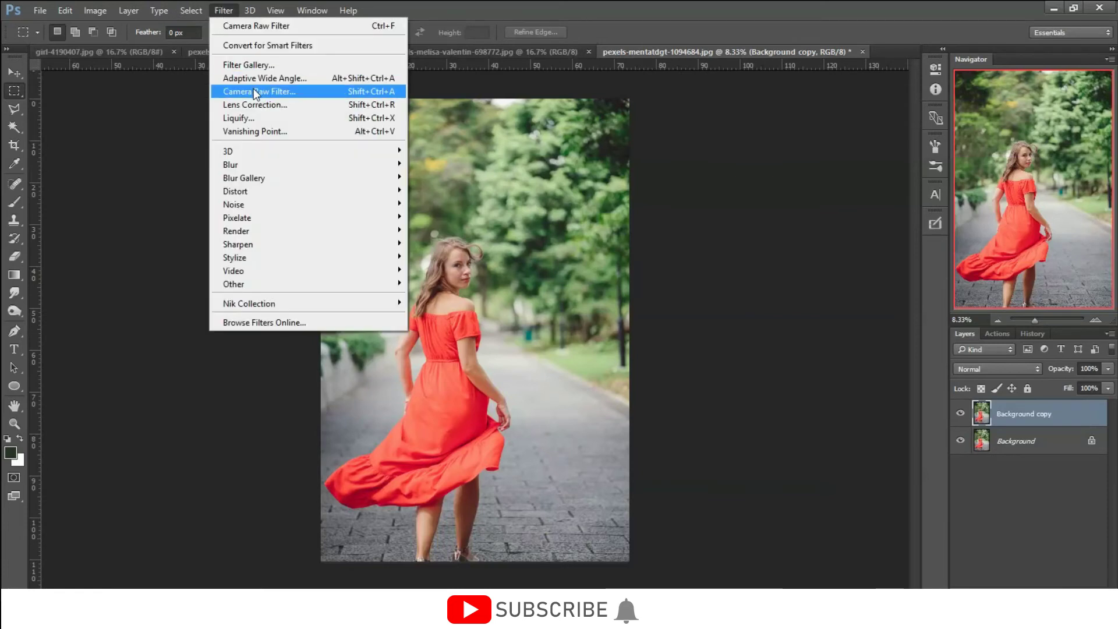
{"action": "left_click", "coordinate": [253, 88]}
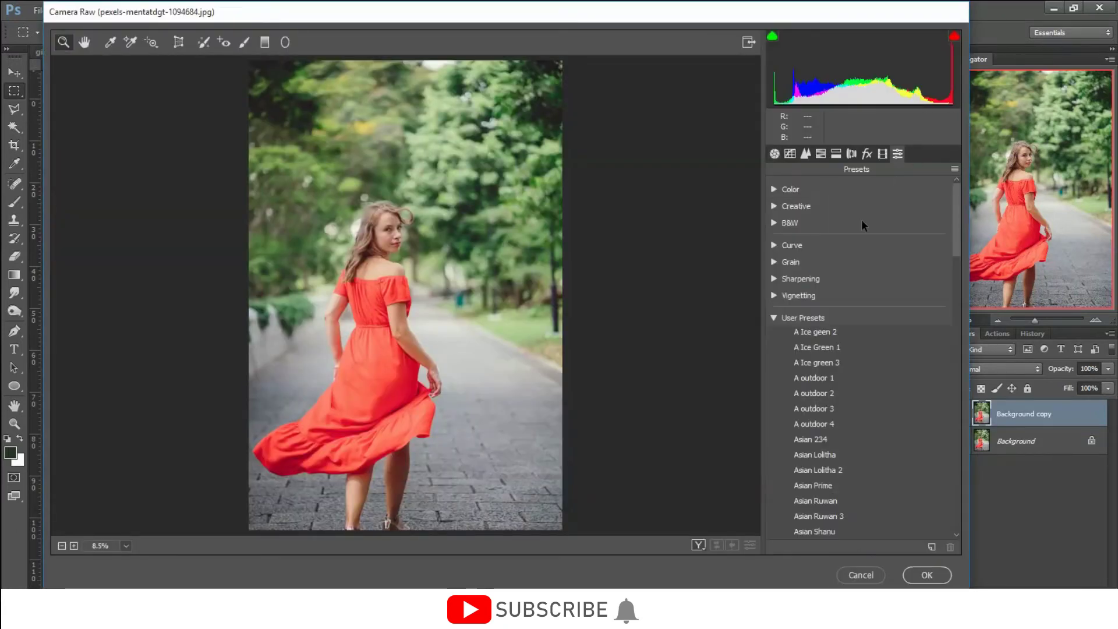
{"action": "left_click", "coordinate": [828, 334]}
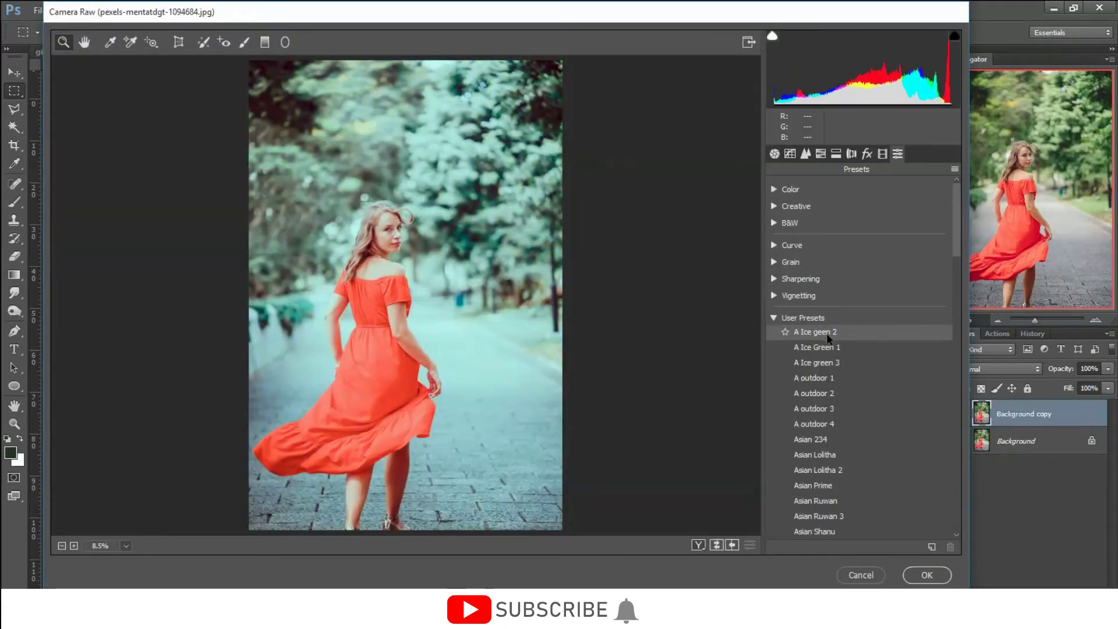
{"action": "left_click", "coordinate": [828, 363]}
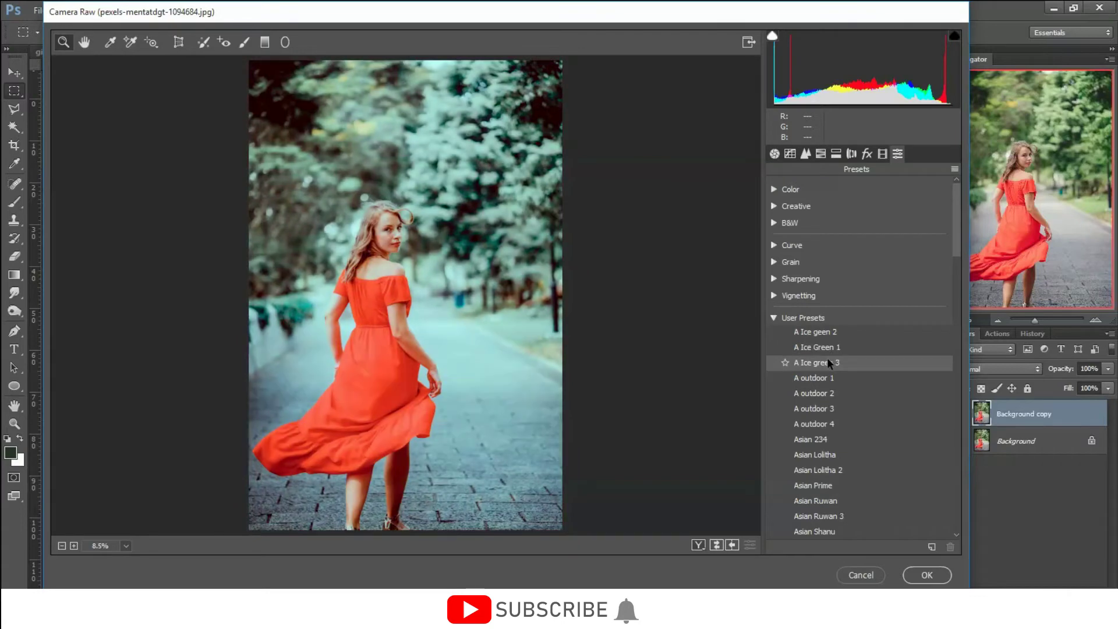
{"action": "left_click", "coordinate": [861, 575]}
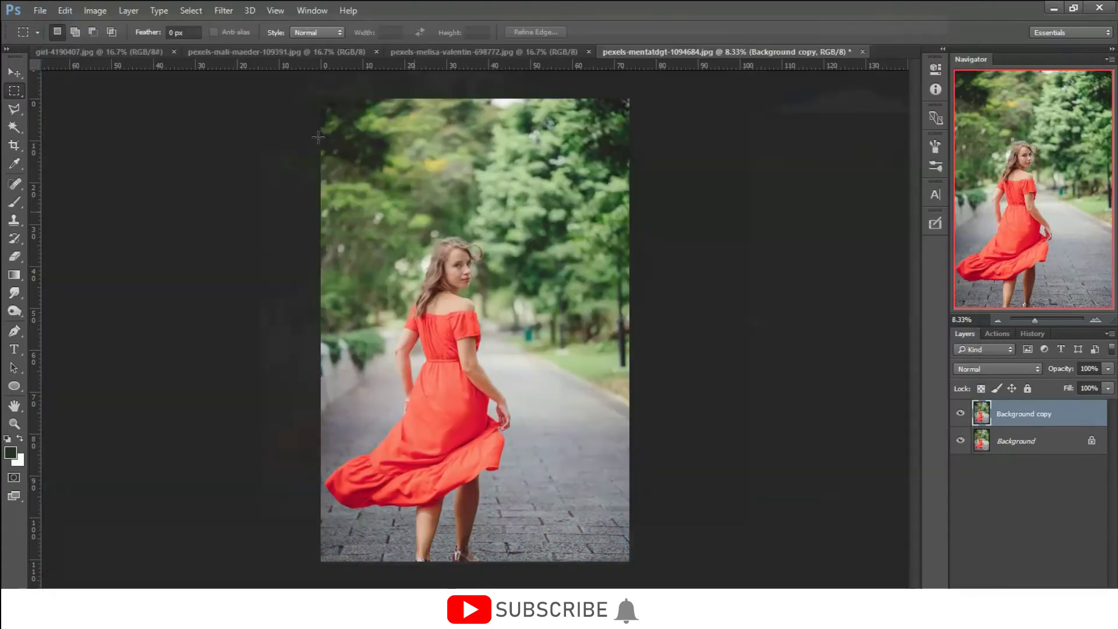
{"action": "left_click", "coordinate": [862, 51]}
{"action": "left_click", "coordinate": [583, 236]}
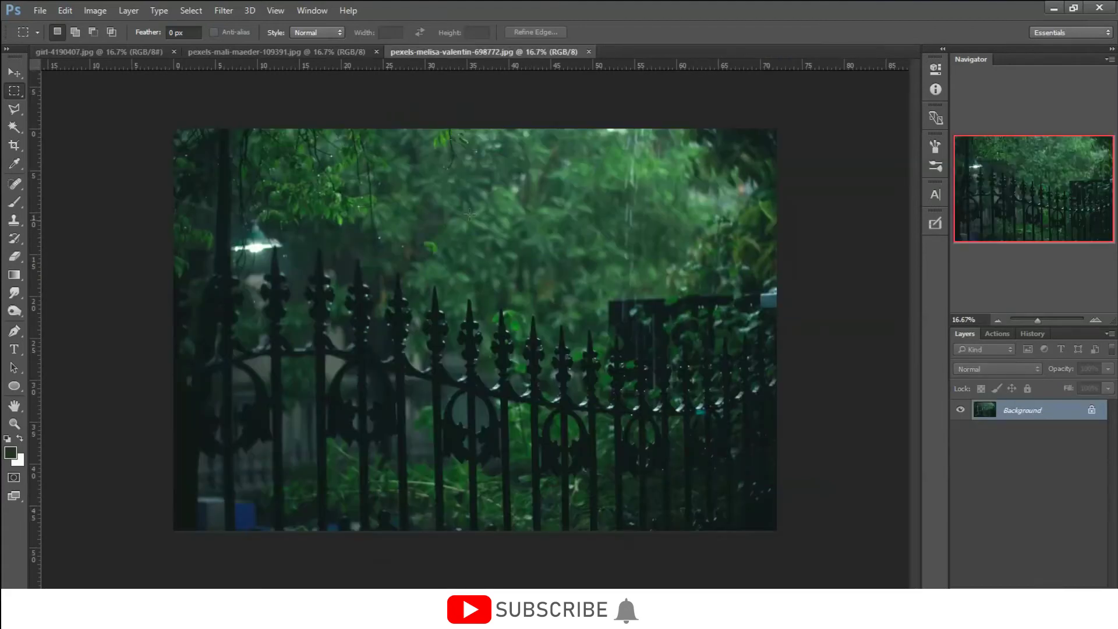
Grade the iron-fence photo with the A Ice Green 1 Camera Raw preset, then close it unsaved.
{"action": "left_click", "coordinate": [223, 10]}
{"action": "left_click", "coordinate": [254, 87]}
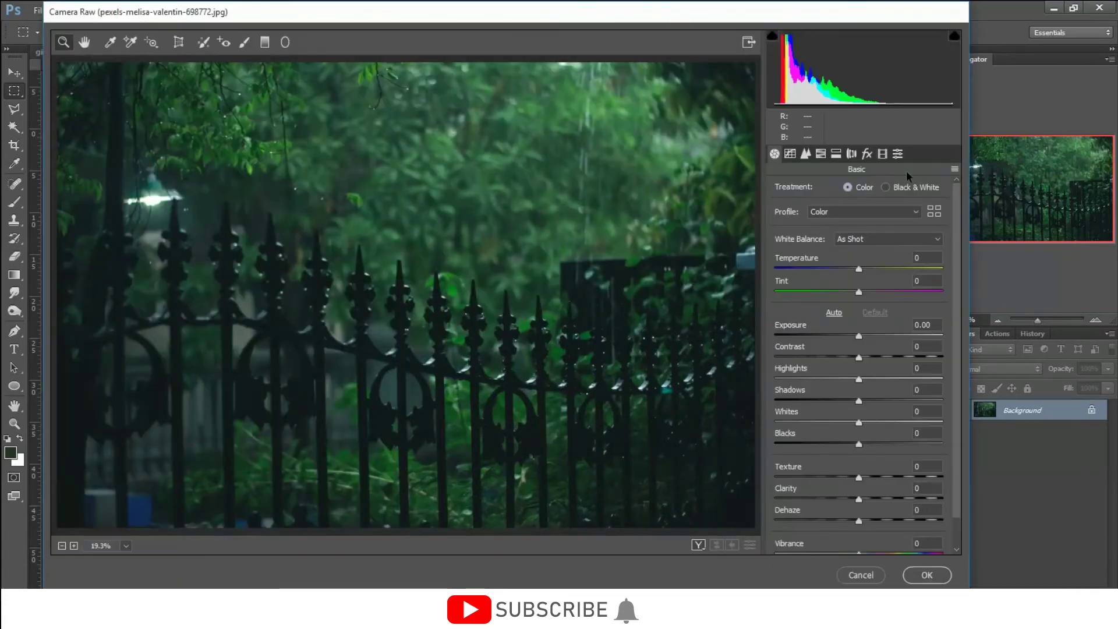
{"action": "left_click", "coordinate": [898, 153]}
{"action": "left_click", "coordinate": [813, 348]}
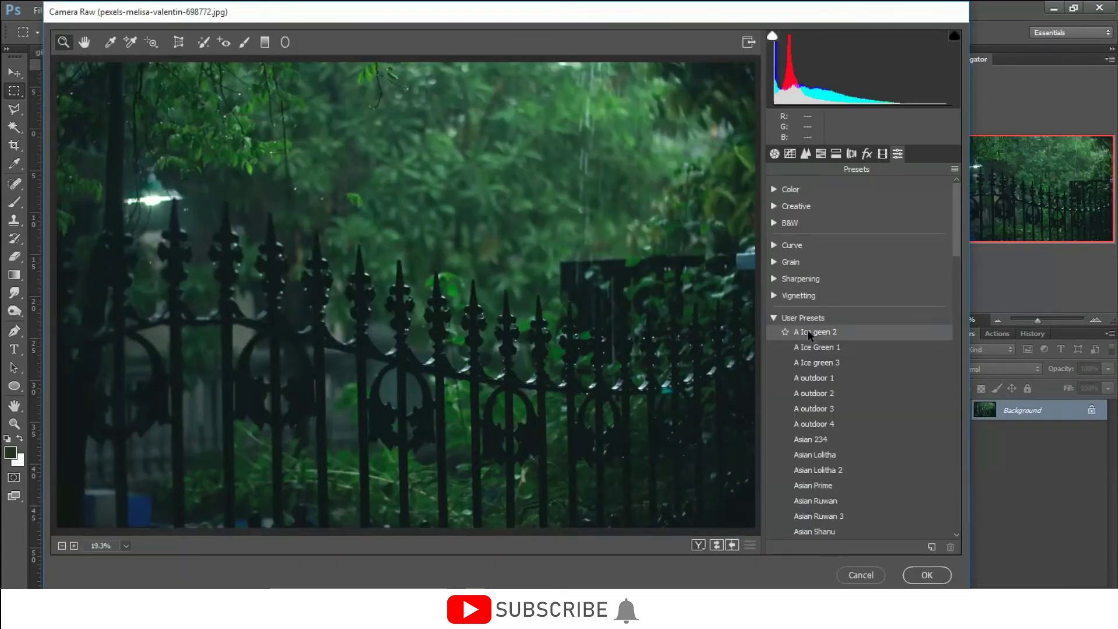
{"action": "left_click", "coordinate": [816, 363]}
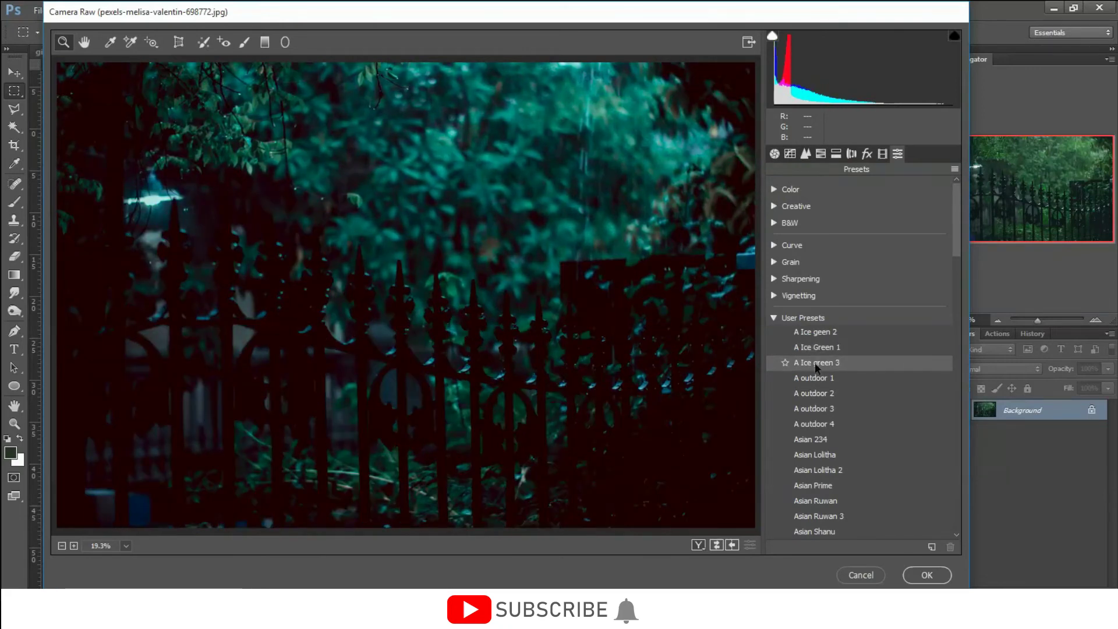
{"action": "key", "text": "ctrl+z"}
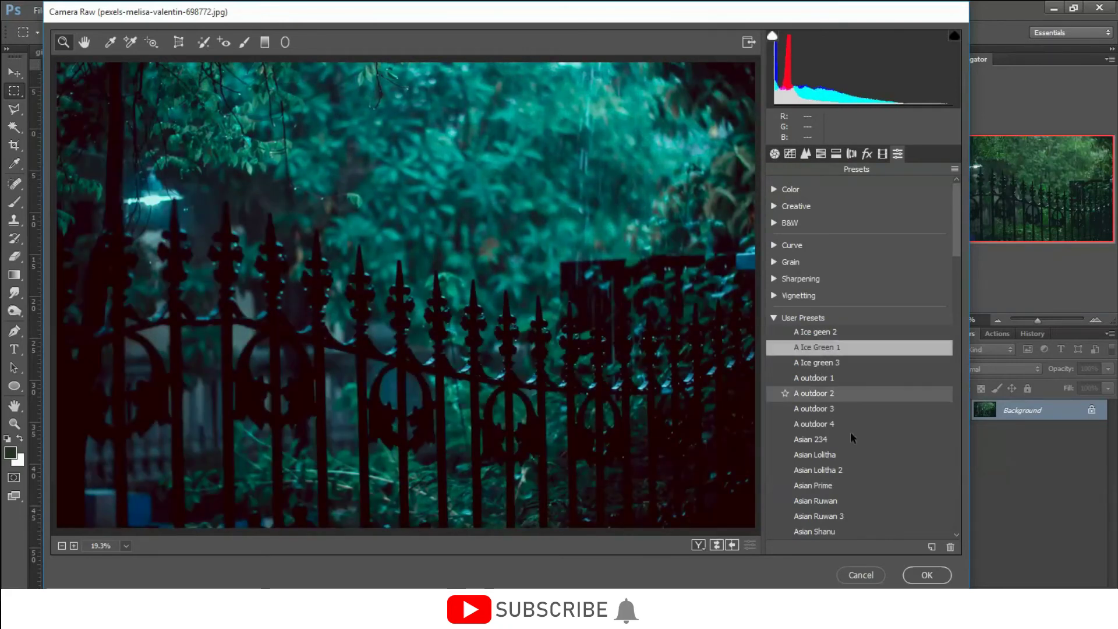
{"action": "left_click", "coordinate": [920, 577]}
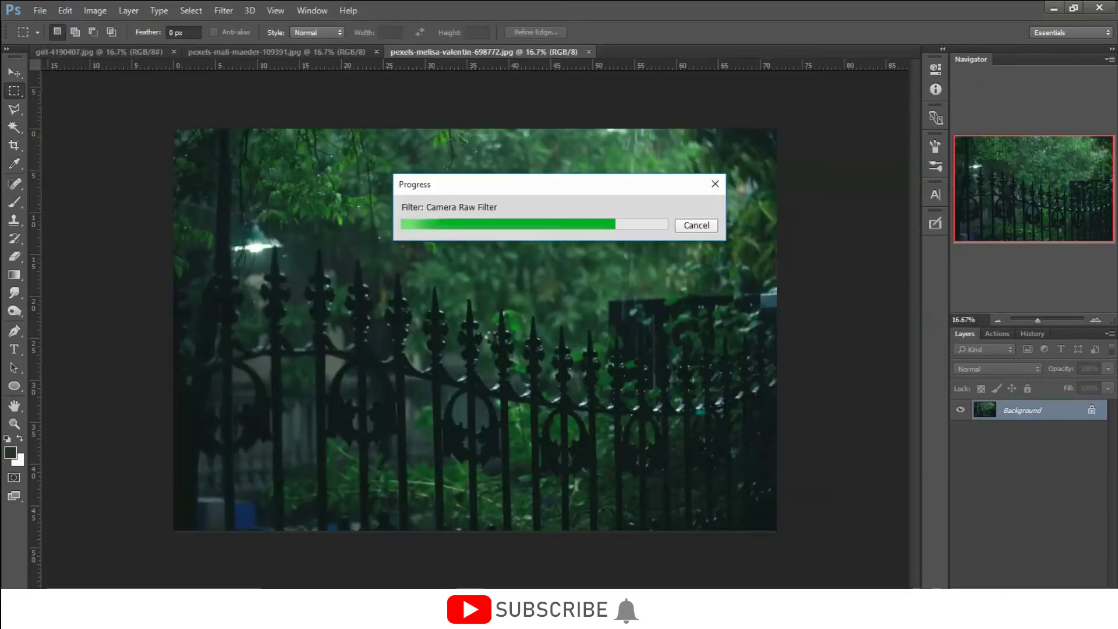
{"action": "key", "text": "ctrl+w"}
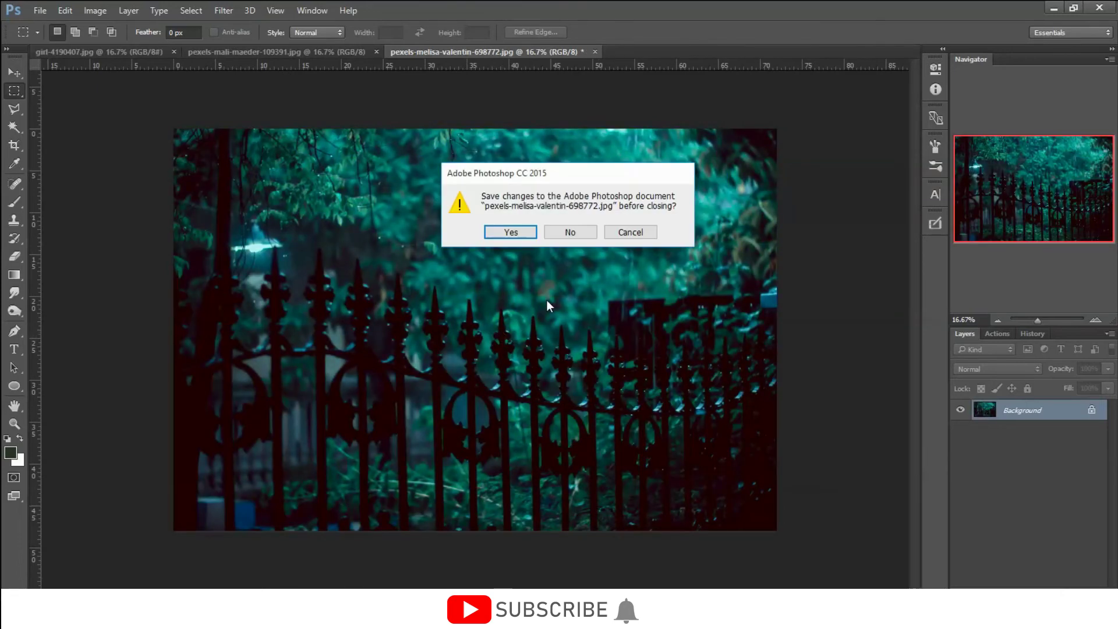
{"action": "left_click", "coordinate": [572, 229]}
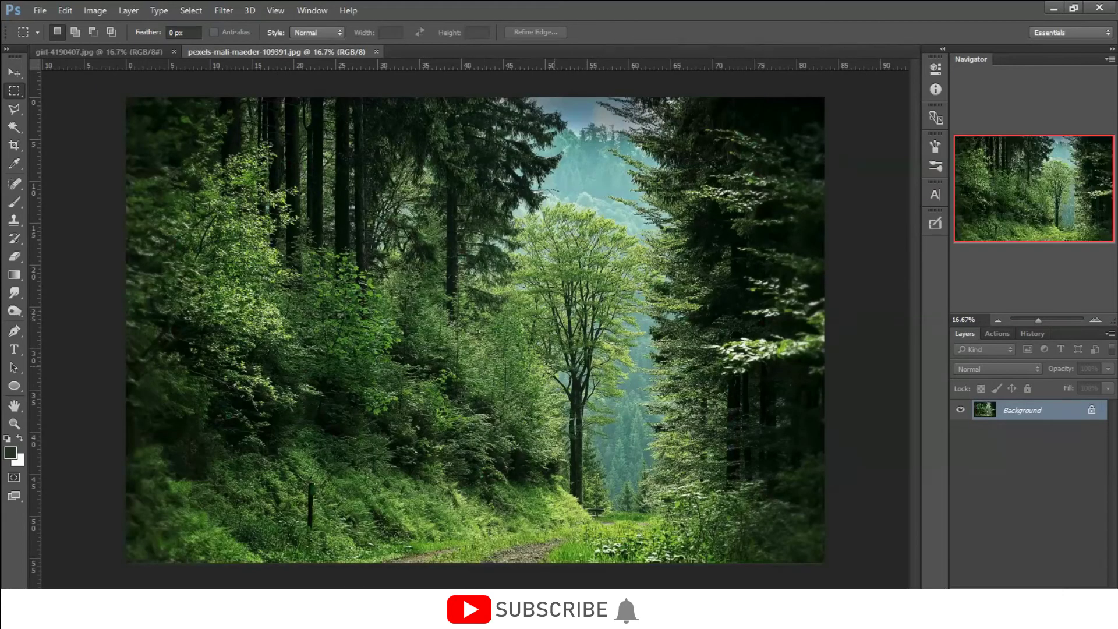
Duplicate the forest photo's Background layer and toggle the graded copy to compare with the original.
{"action": "right_click", "coordinate": [1016, 411]}
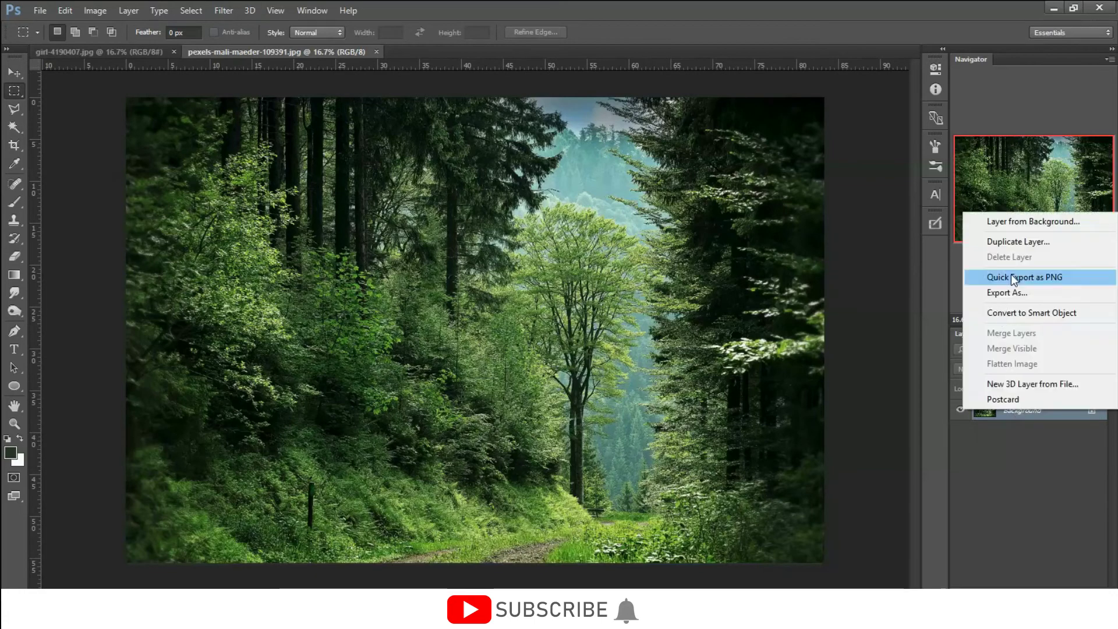
{"action": "left_click", "coordinate": [1018, 239]}
{"action": "left_click", "coordinate": [690, 186]}
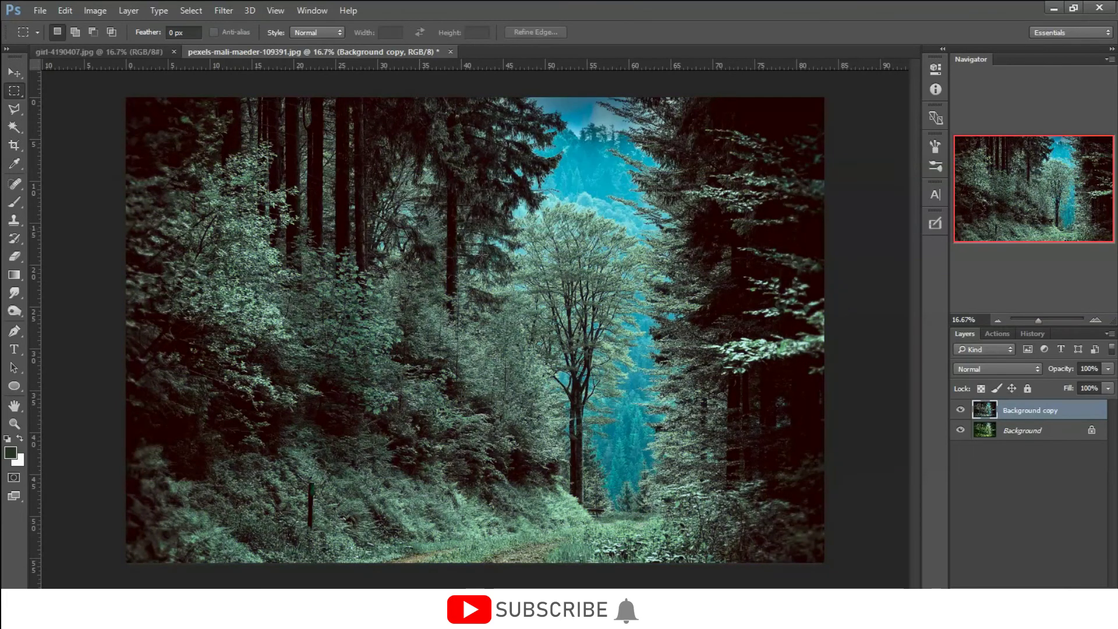
{"action": "left_click", "coordinate": [960, 411]}
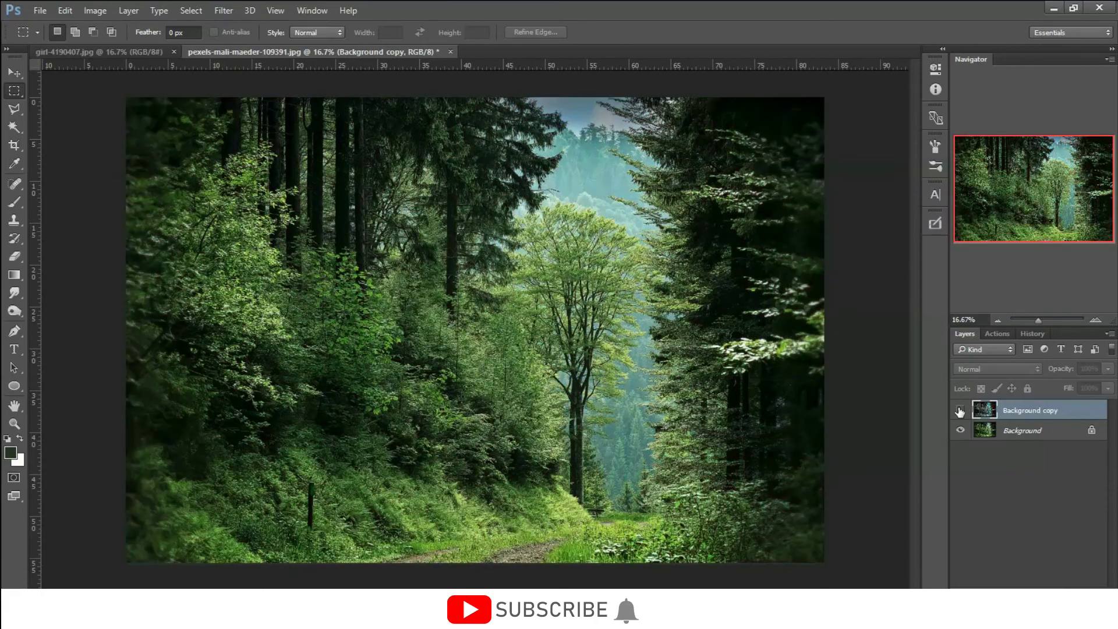
{"action": "left_click", "coordinate": [959, 411]}
{"action": "left_click", "coordinate": [960, 411]}
Save the forest photo as a JPEG copy and close it, discarding layer changes.
{"action": "key", "text": "ctrl+shift+s"}
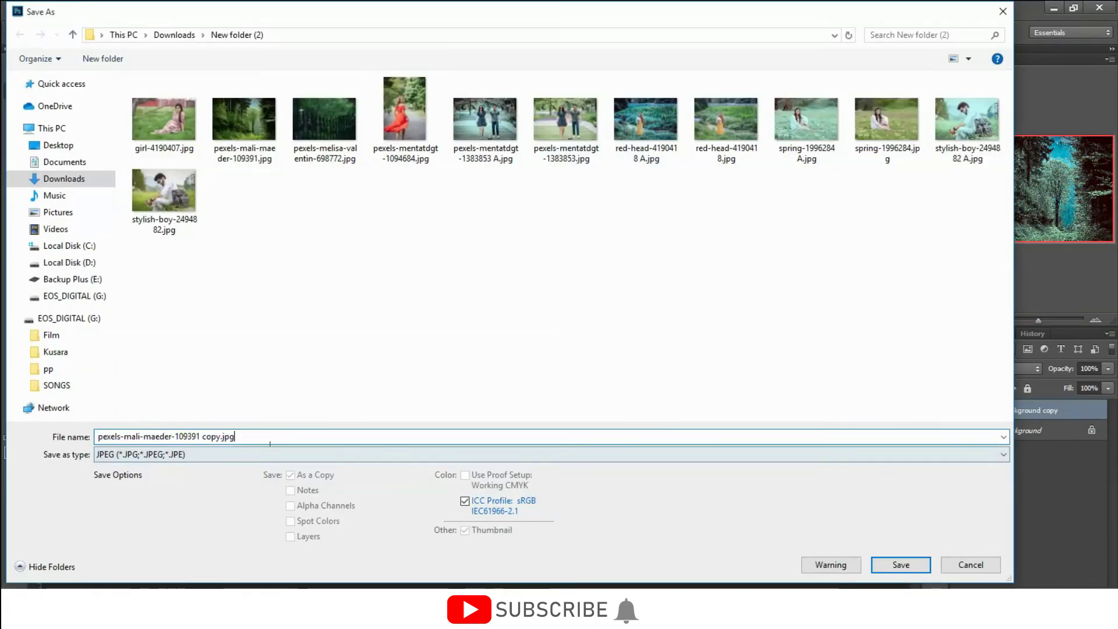
{"action": "key", "text": "Return"}
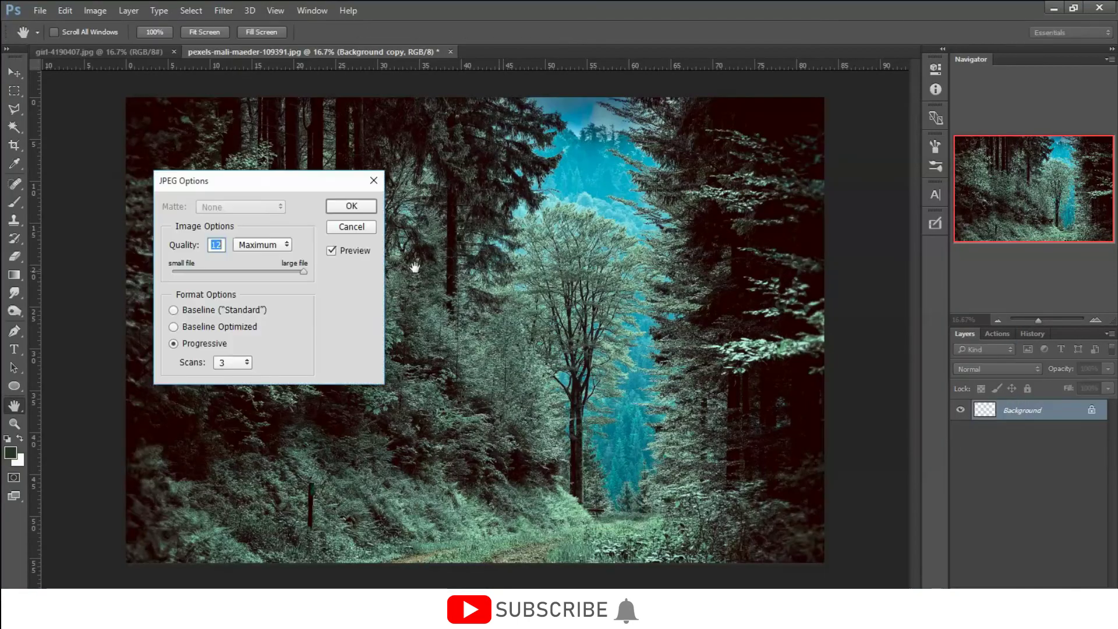
{"action": "left_click", "coordinate": [360, 207]}
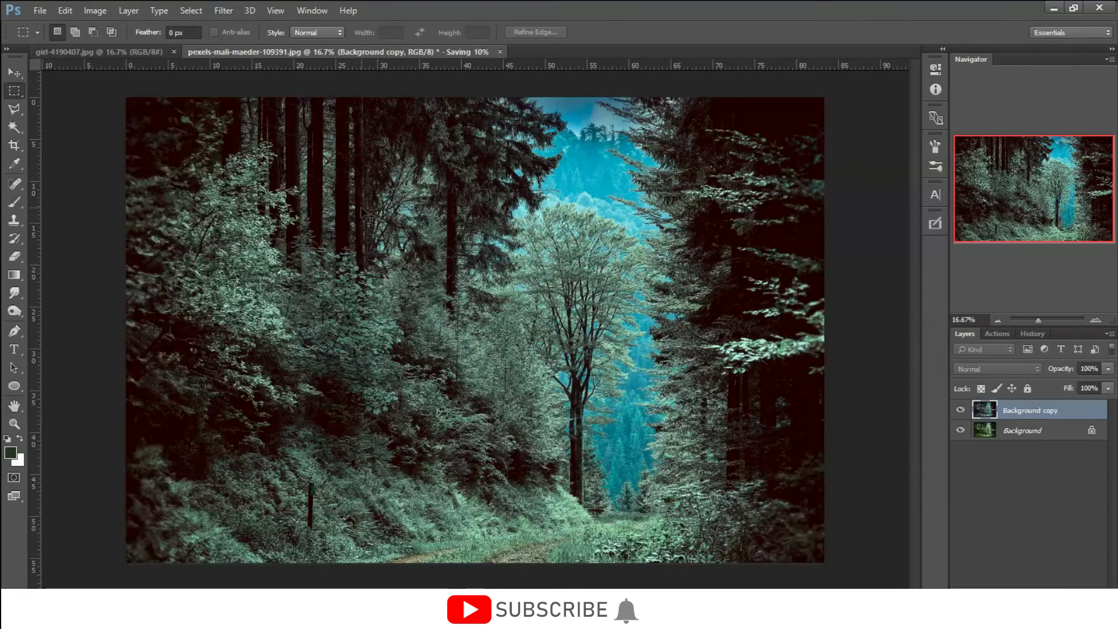
{"action": "key", "text": "ctrl+w"}
{"action": "left_click", "coordinate": [557, 237]}
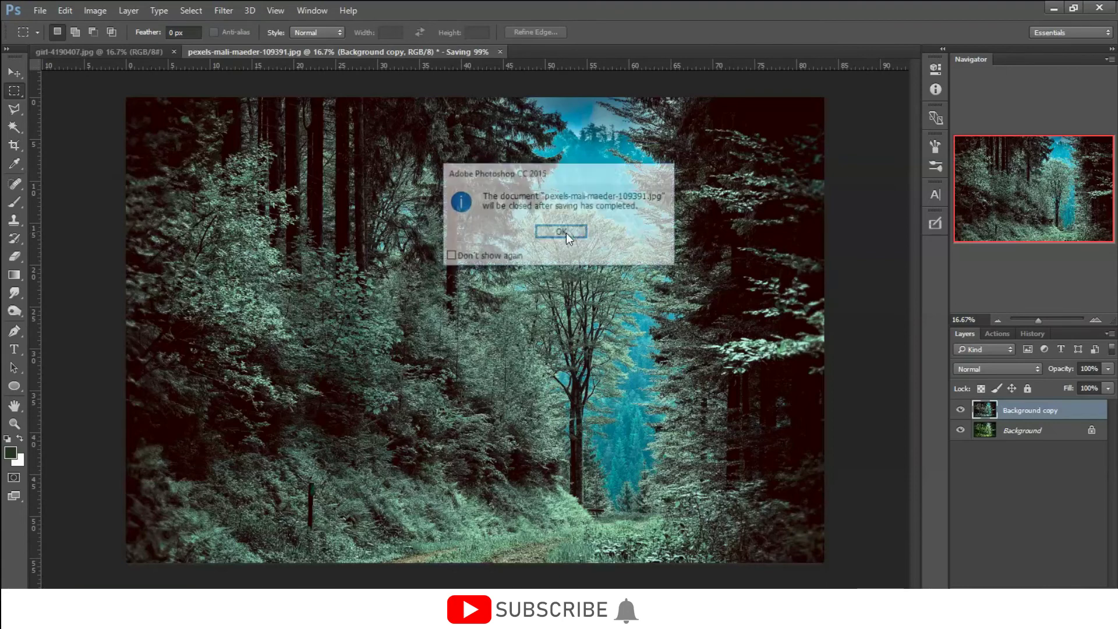
{"action": "left_click", "coordinate": [565, 234]}
{"action": "left_click", "coordinate": [560, 233]}
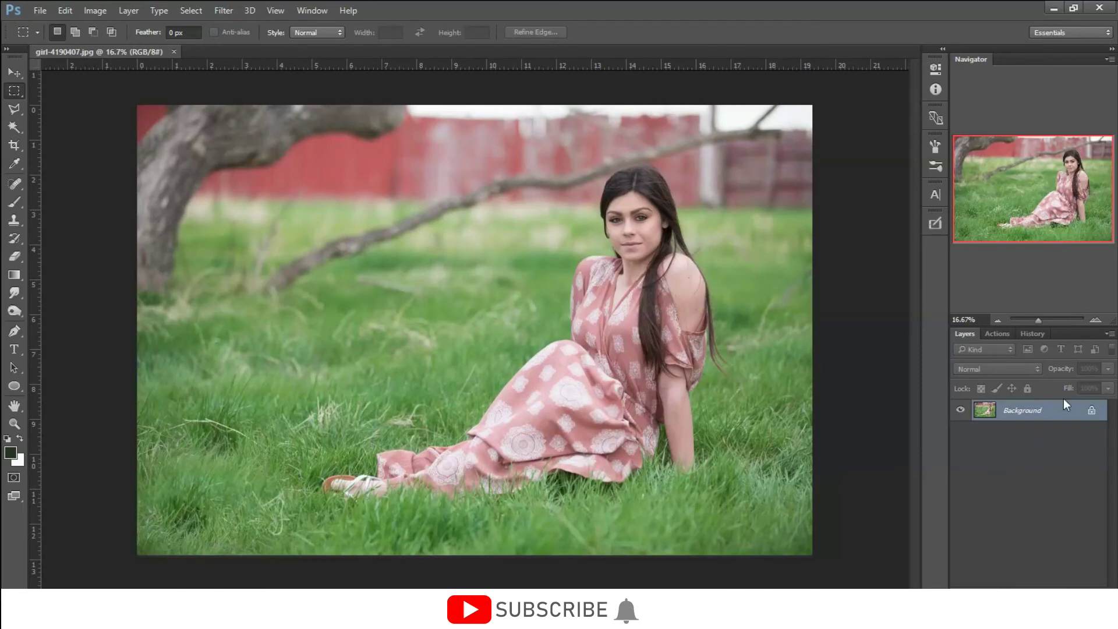
Duplicate the girl photo's Background layer as Background copy.
{"action": "right_click", "coordinate": [1061, 414]}
{"action": "left_click", "coordinate": [1028, 245]}
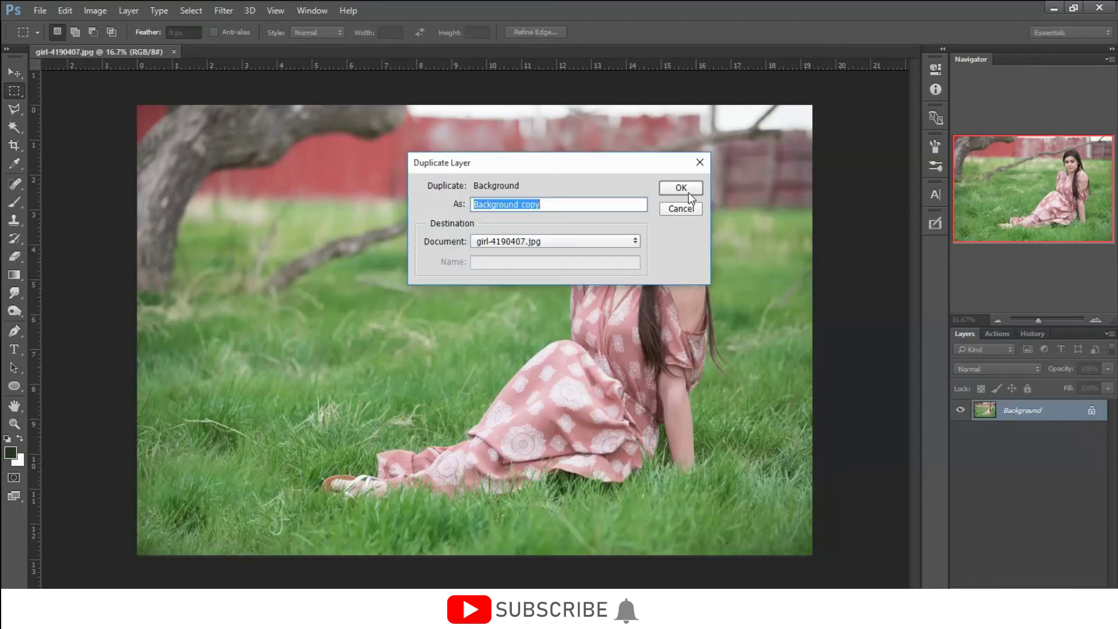
{"action": "left_click", "coordinate": [685, 186]}
Apply the A Ice Green 1 Camera Raw preset to the copy, comparing before and after.
{"action": "left_click", "coordinate": [227, 8]}
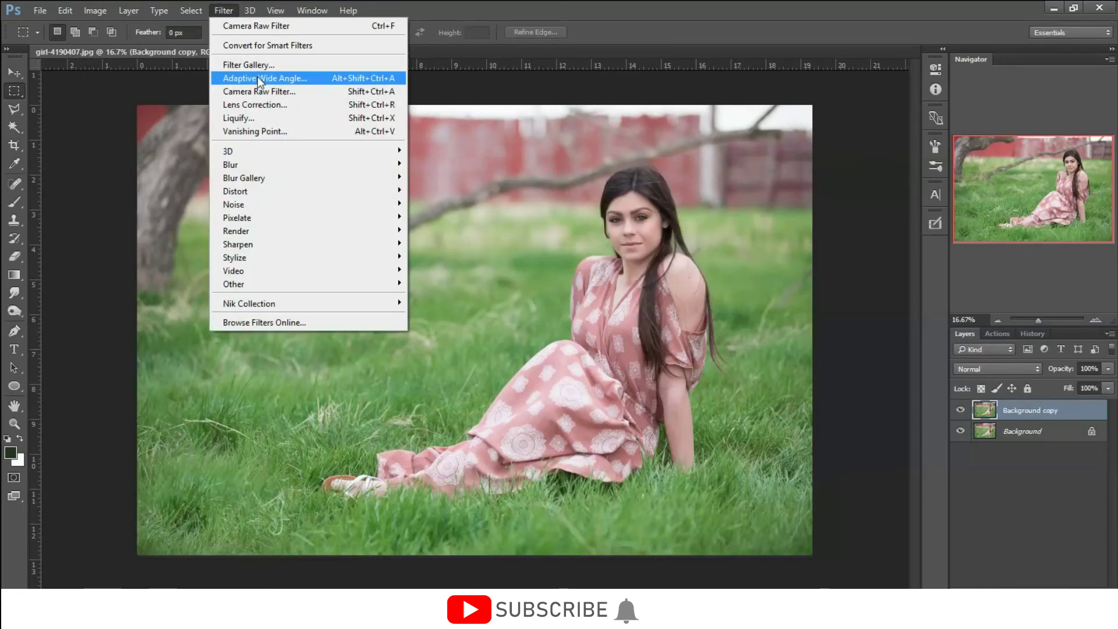
{"action": "left_click", "coordinate": [265, 88]}
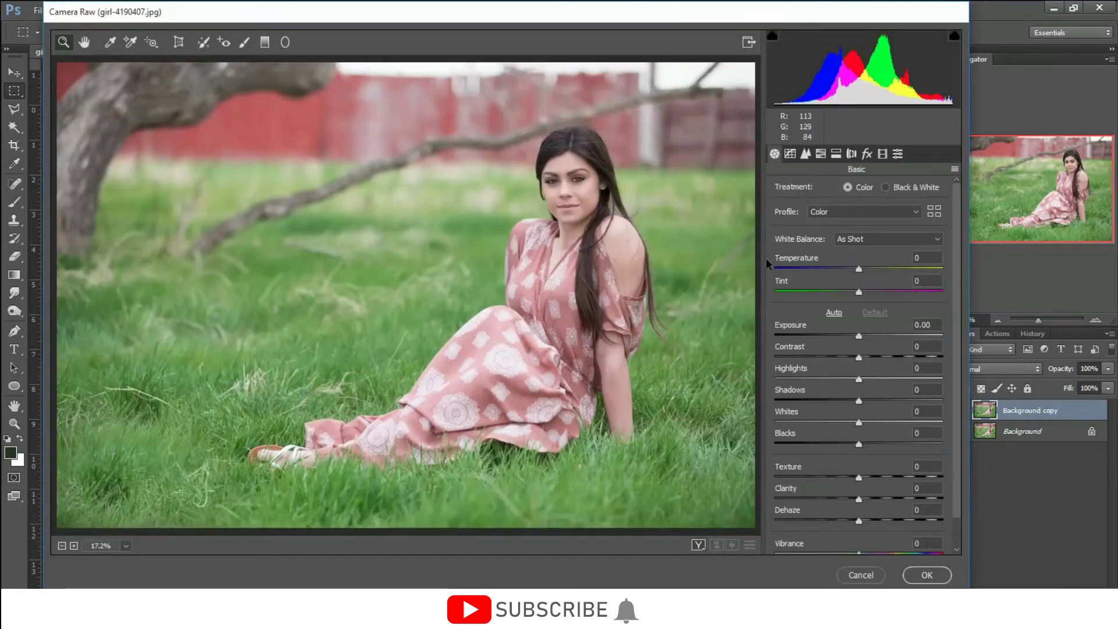
{"action": "left_click", "coordinate": [897, 154]}
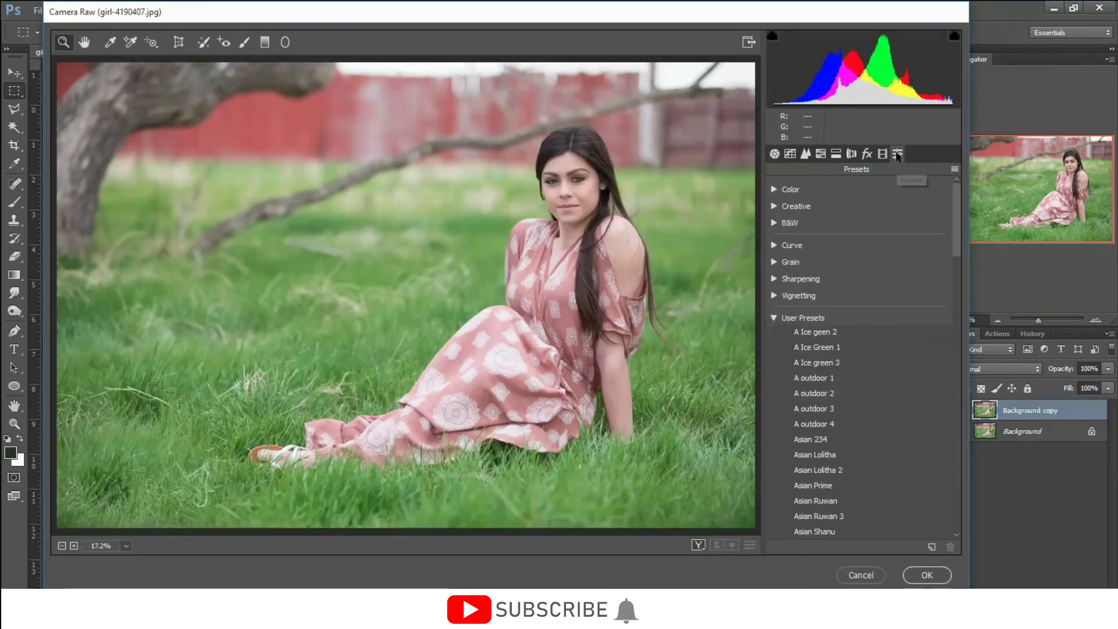
{"action": "left_click", "coordinate": [815, 335]}
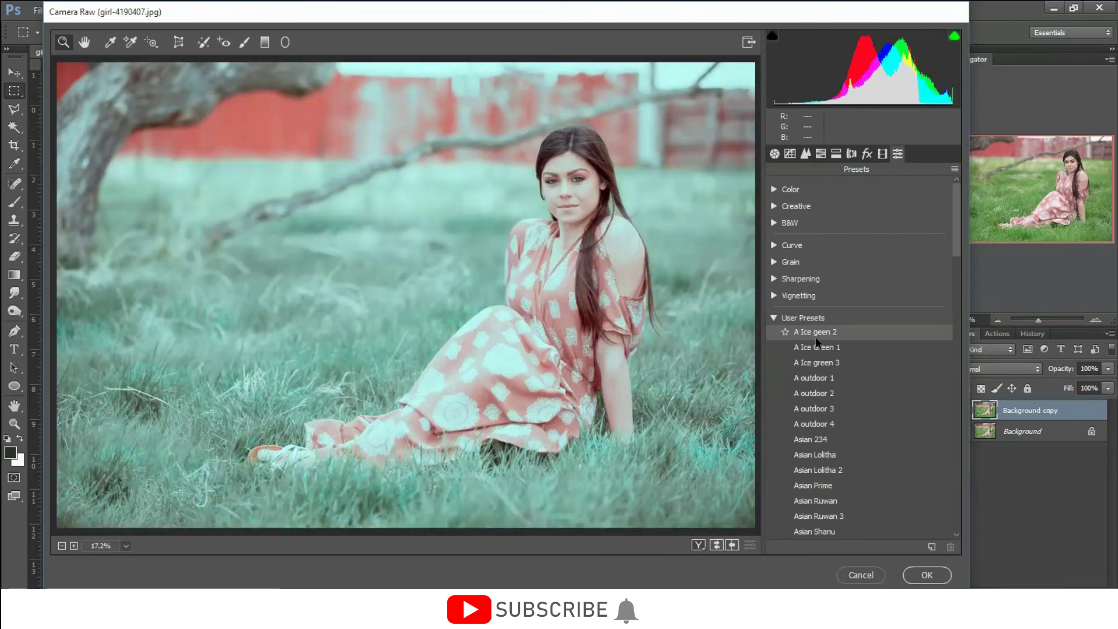
{"action": "left_click", "coordinate": [820, 347]}
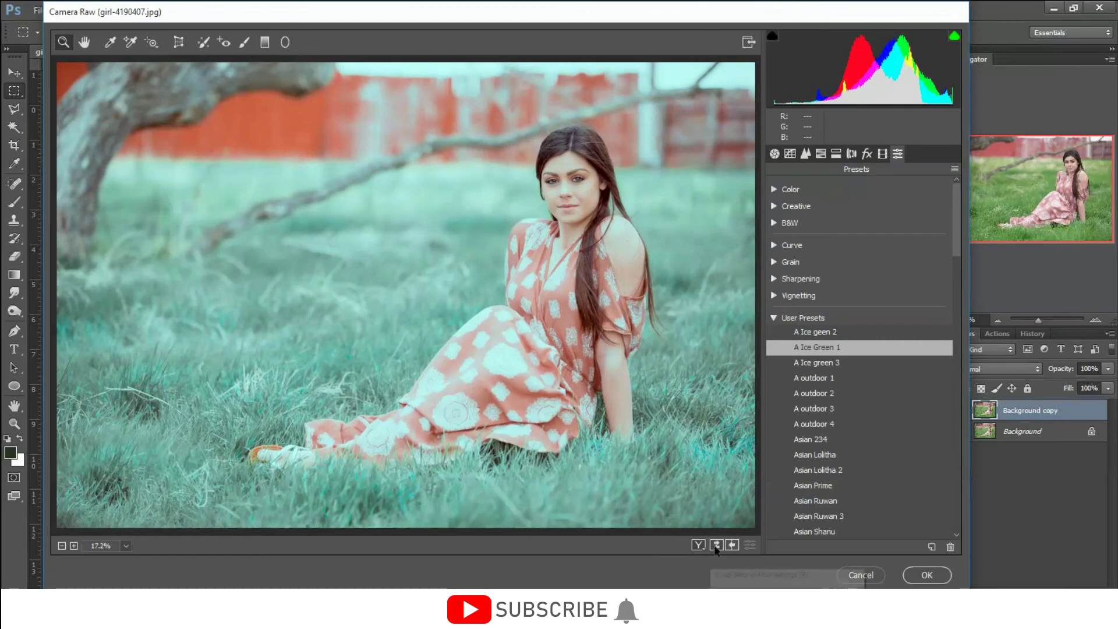
{"action": "left_click", "coordinate": [716, 545]}
{"action": "left_click", "coordinate": [716, 545]}
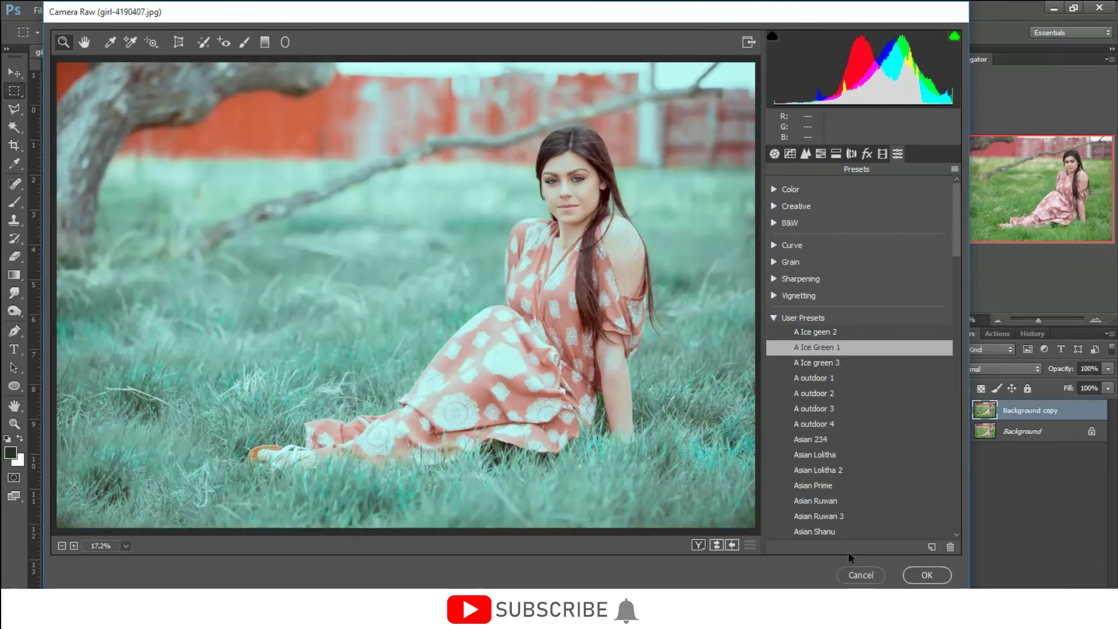
{"action": "left_click", "coordinate": [926, 574]}
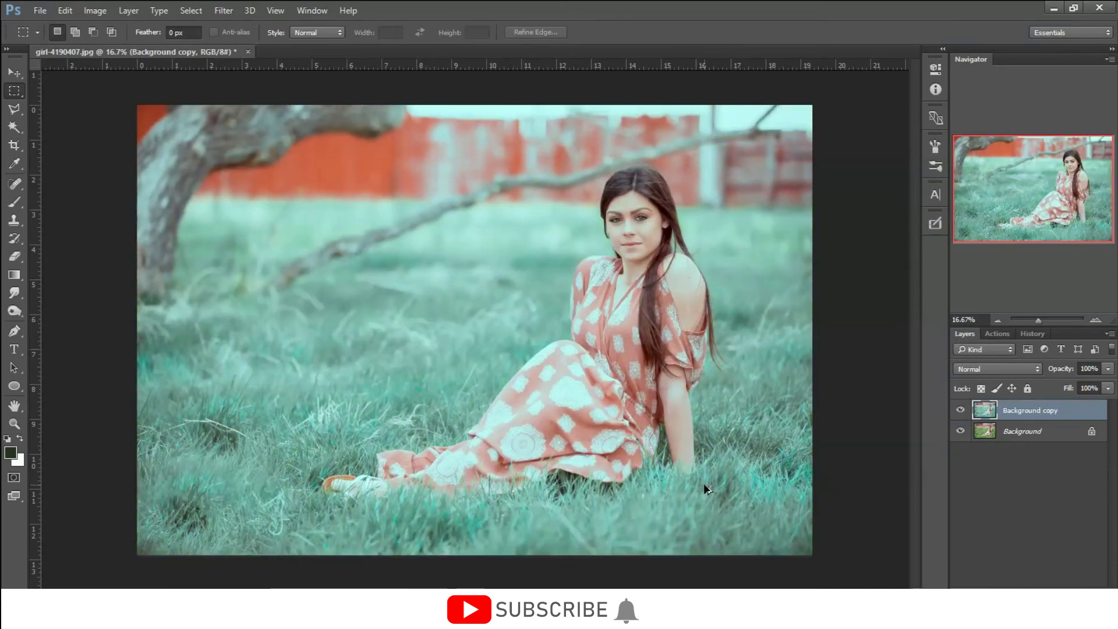
Save the teal girl photo as JPEG 'girl-4190407 A', then close it without saving changes.
{"action": "key", "text": "ctrl+shift+s"}
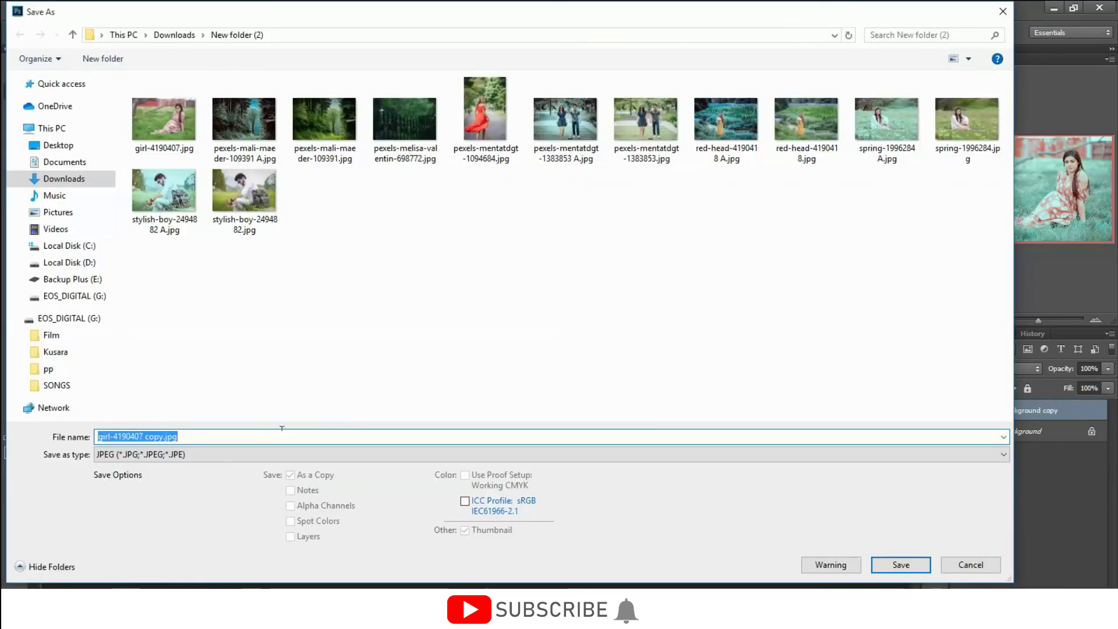
{"action": "key", "text": "End"}
{"action": "key", "text": "BackSpace"}
{"action": "key", "text": "BackSpace"}
{"action": "key", "text": "BackSpace"}
{"action": "type", "text": "A"}
{"action": "left_click", "coordinate": [891, 564]}
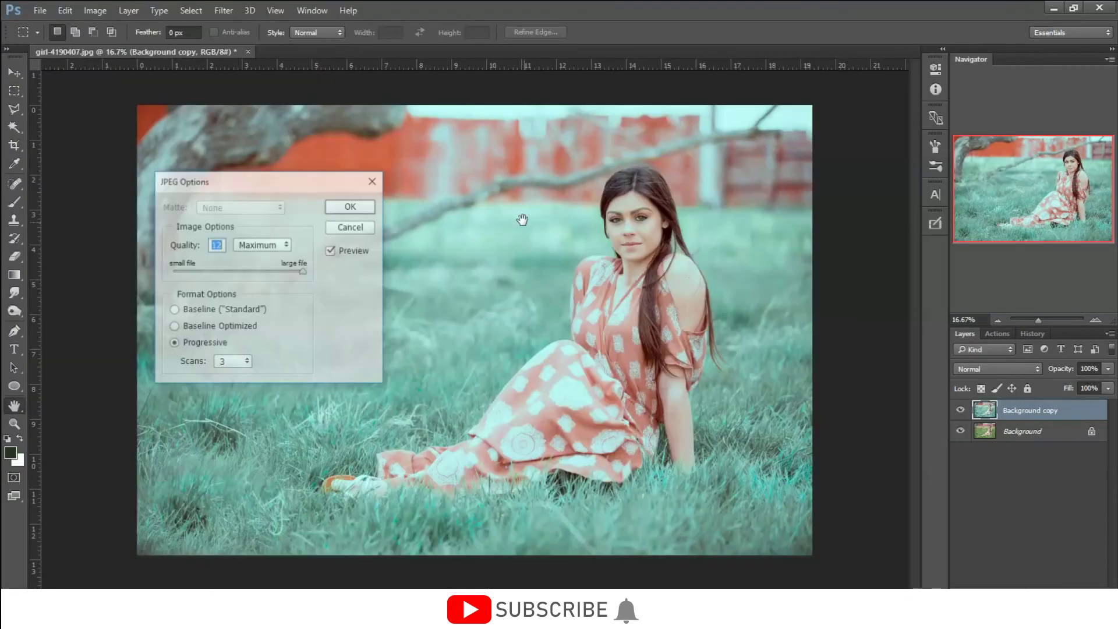
{"action": "left_click", "coordinate": [361, 207]}
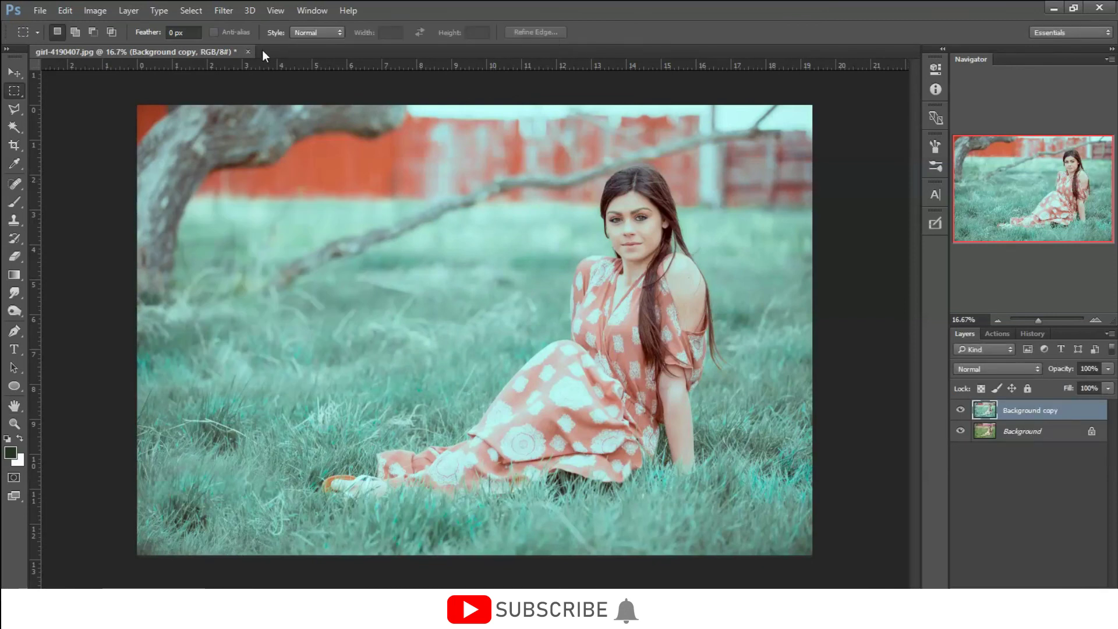
{"action": "left_click", "coordinate": [247, 52]}
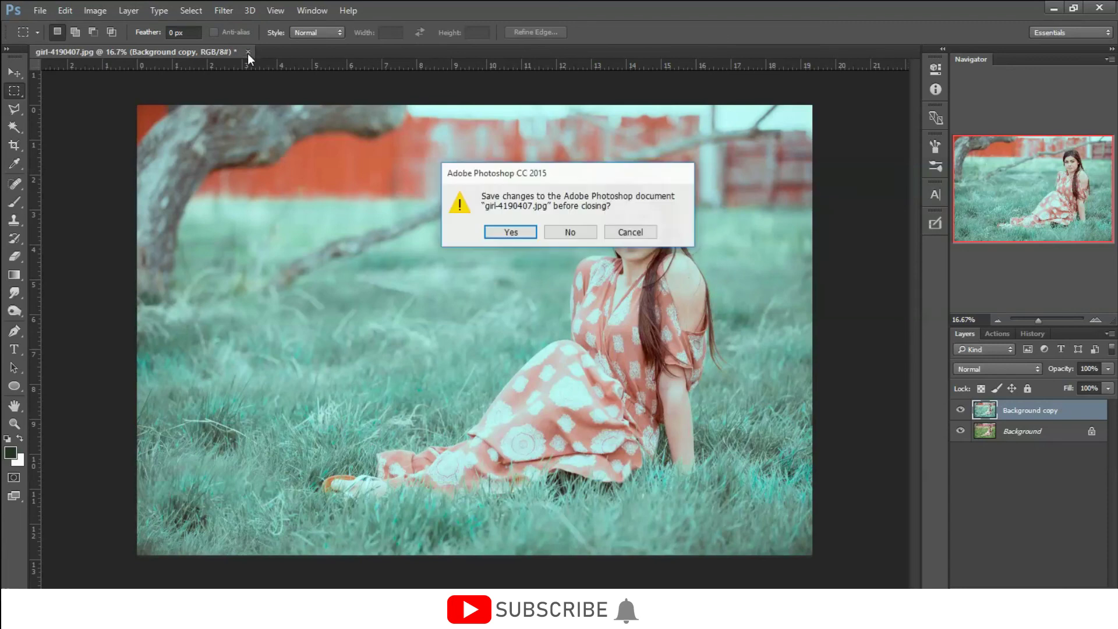
{"action": "left_click", "coordinate": [554, 233]}
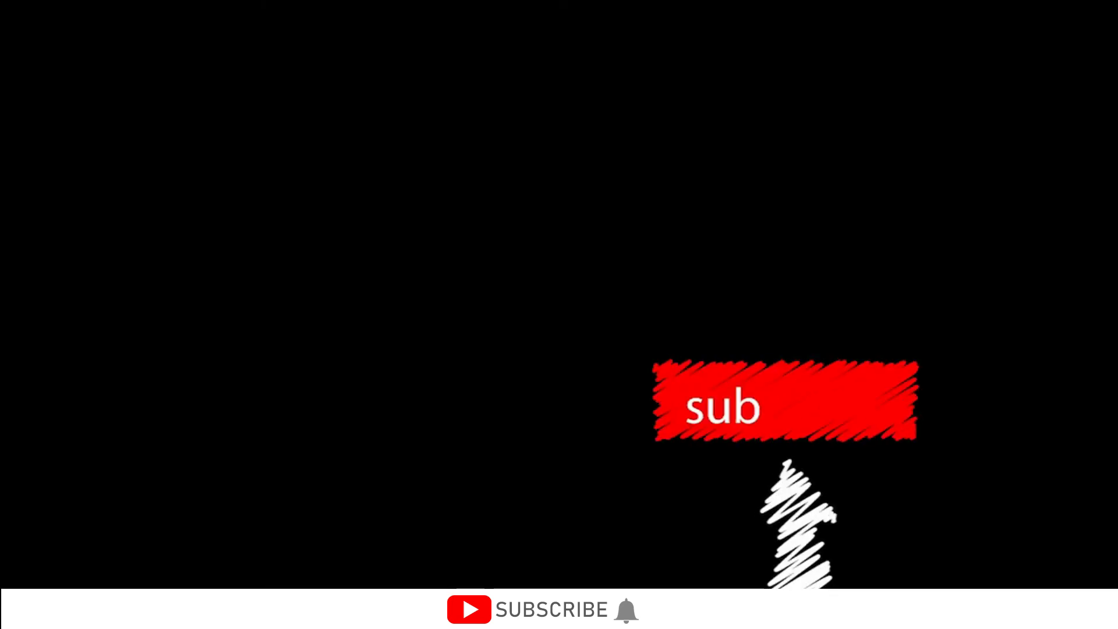